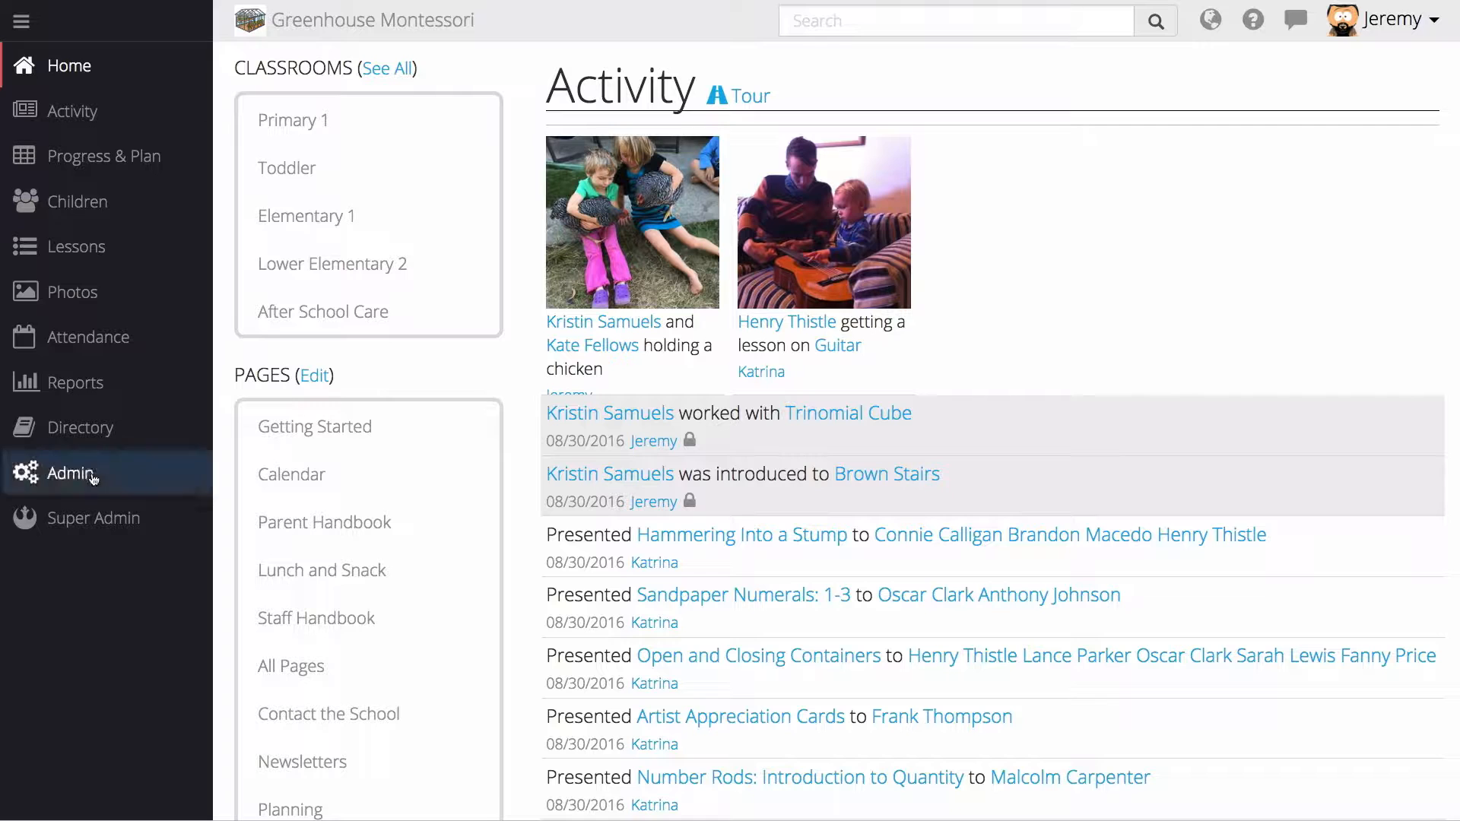
Open the school's classroom placement page and check which sessions are available, keeping 2016-17
mouse_move(91, 475)
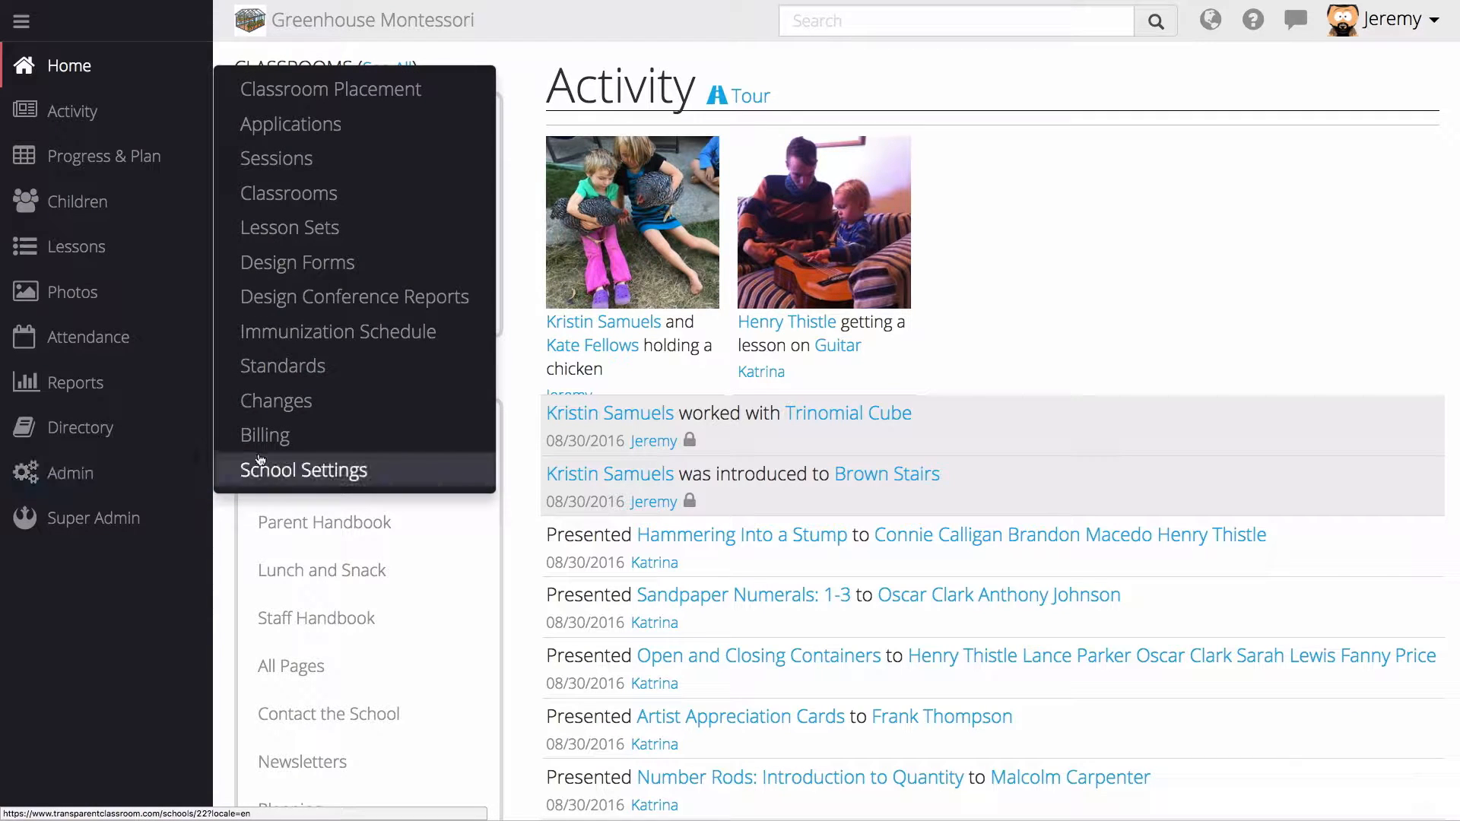
click(377, 91)
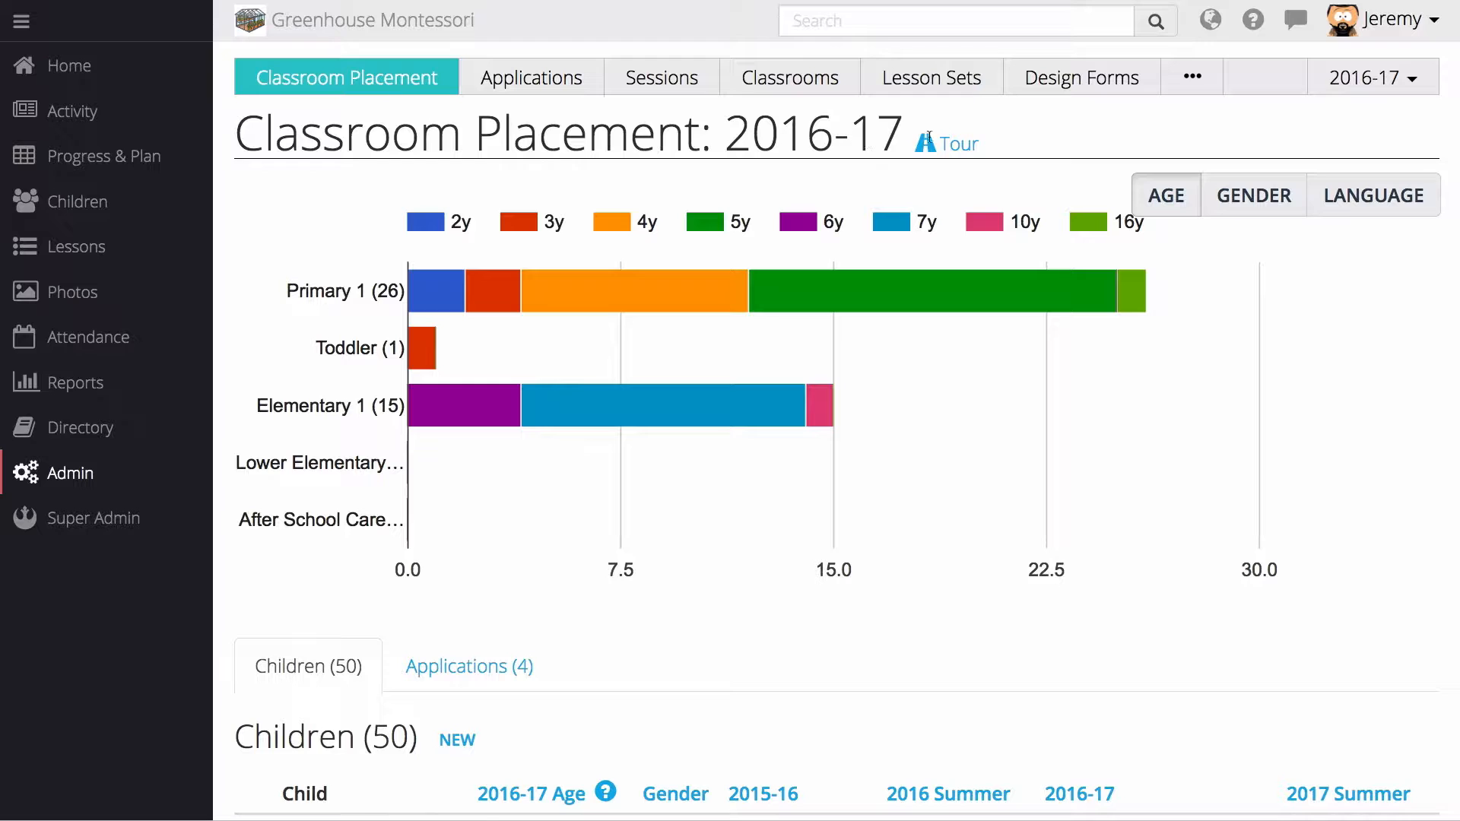
click(1324, 79)
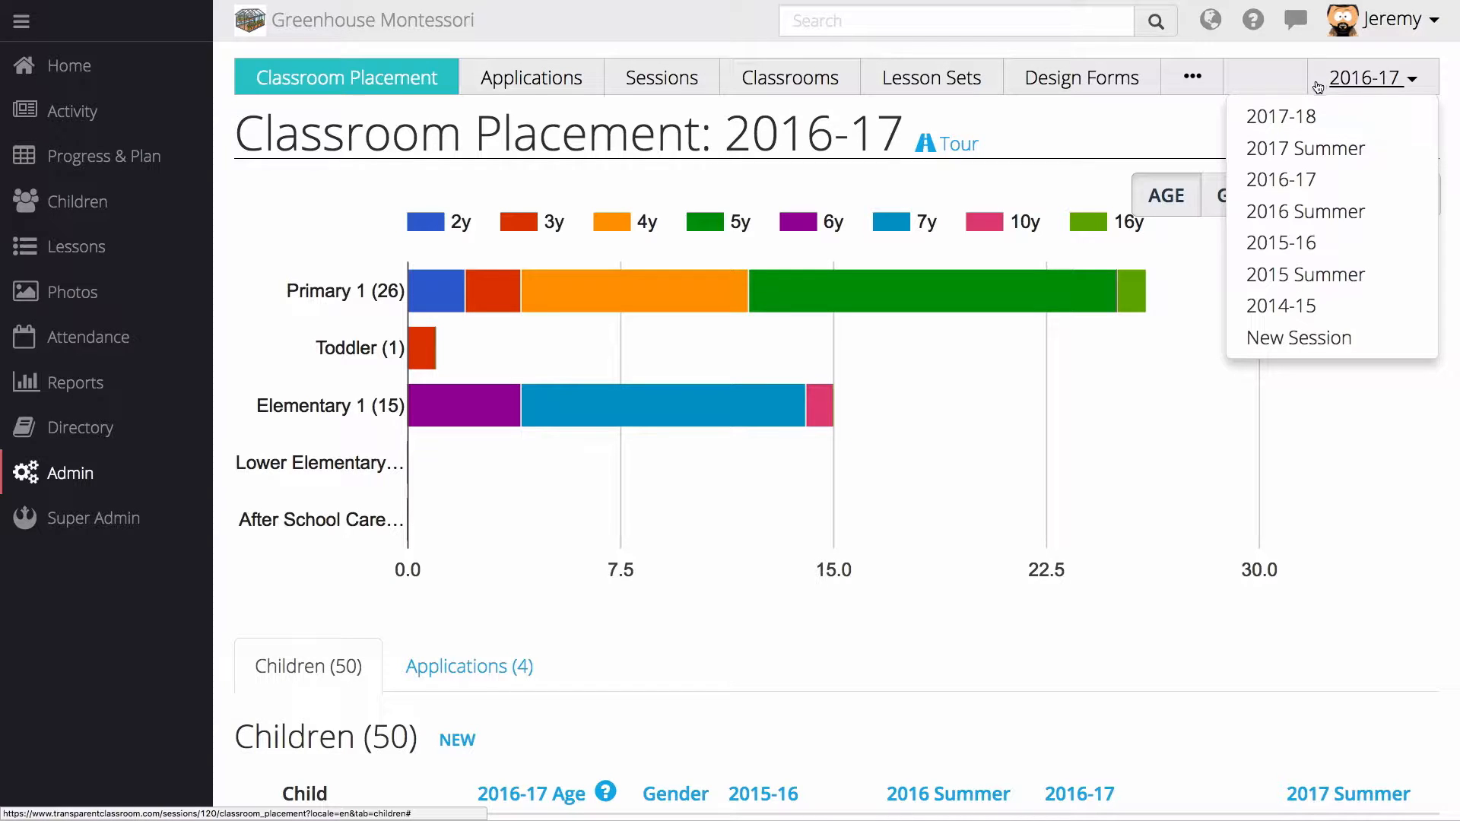
click(1212, 120)
View the classroom placement chart broken down by gender and return it to the breakdown by age
scroll(1209, 120, down, 3)
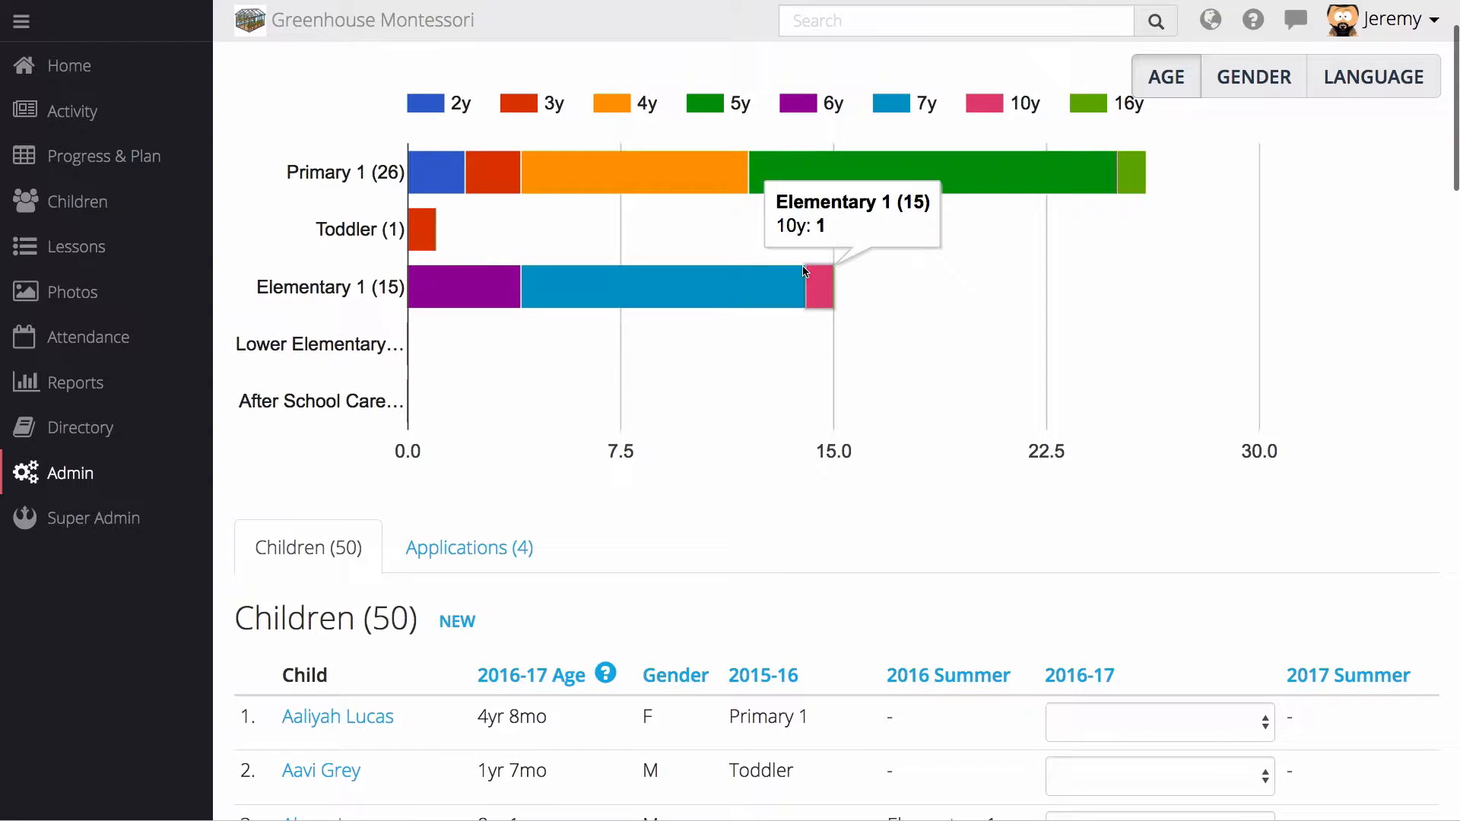
mouse_move(490, 302)
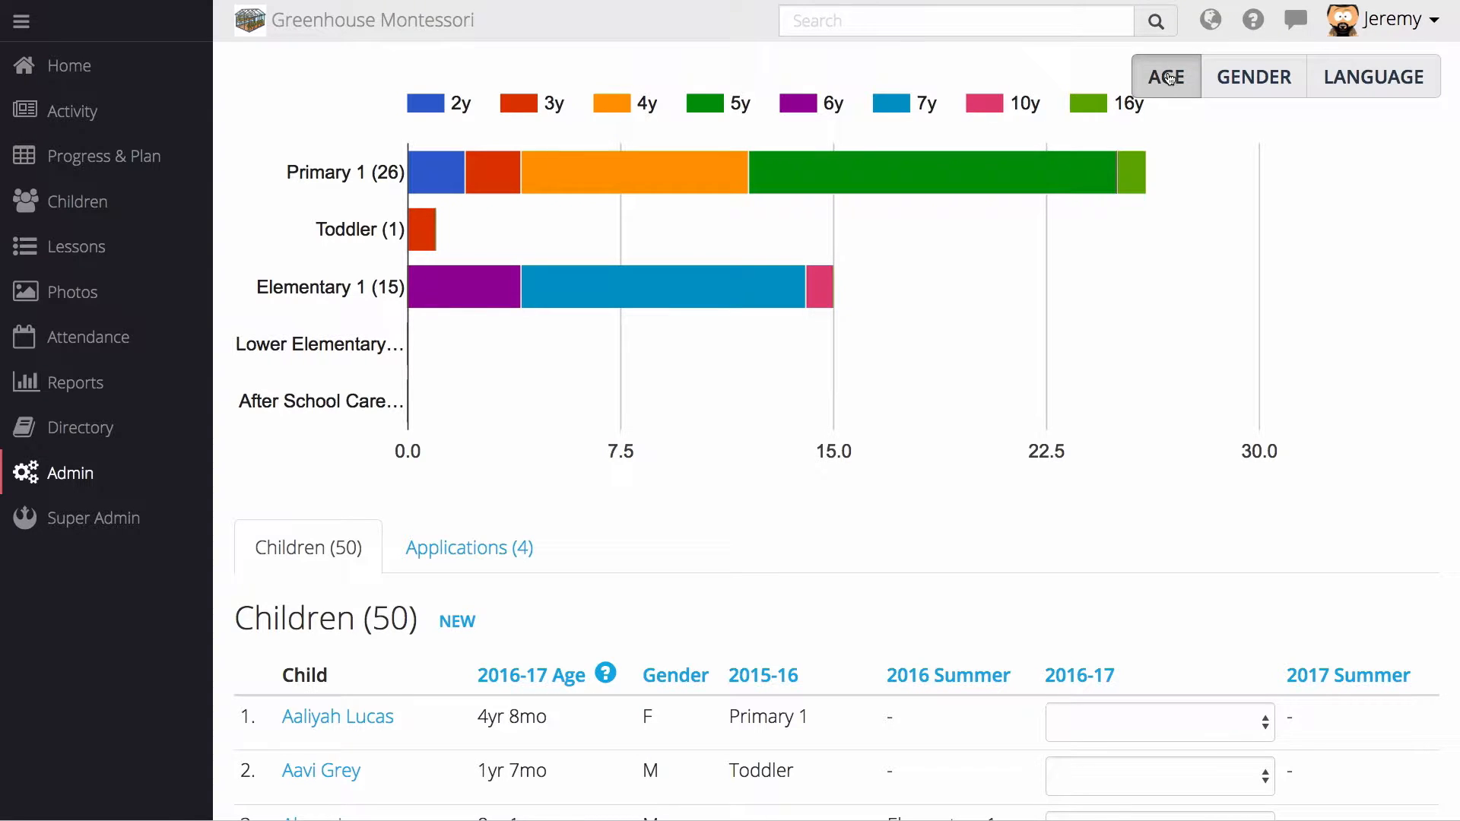
click(1243, 89)
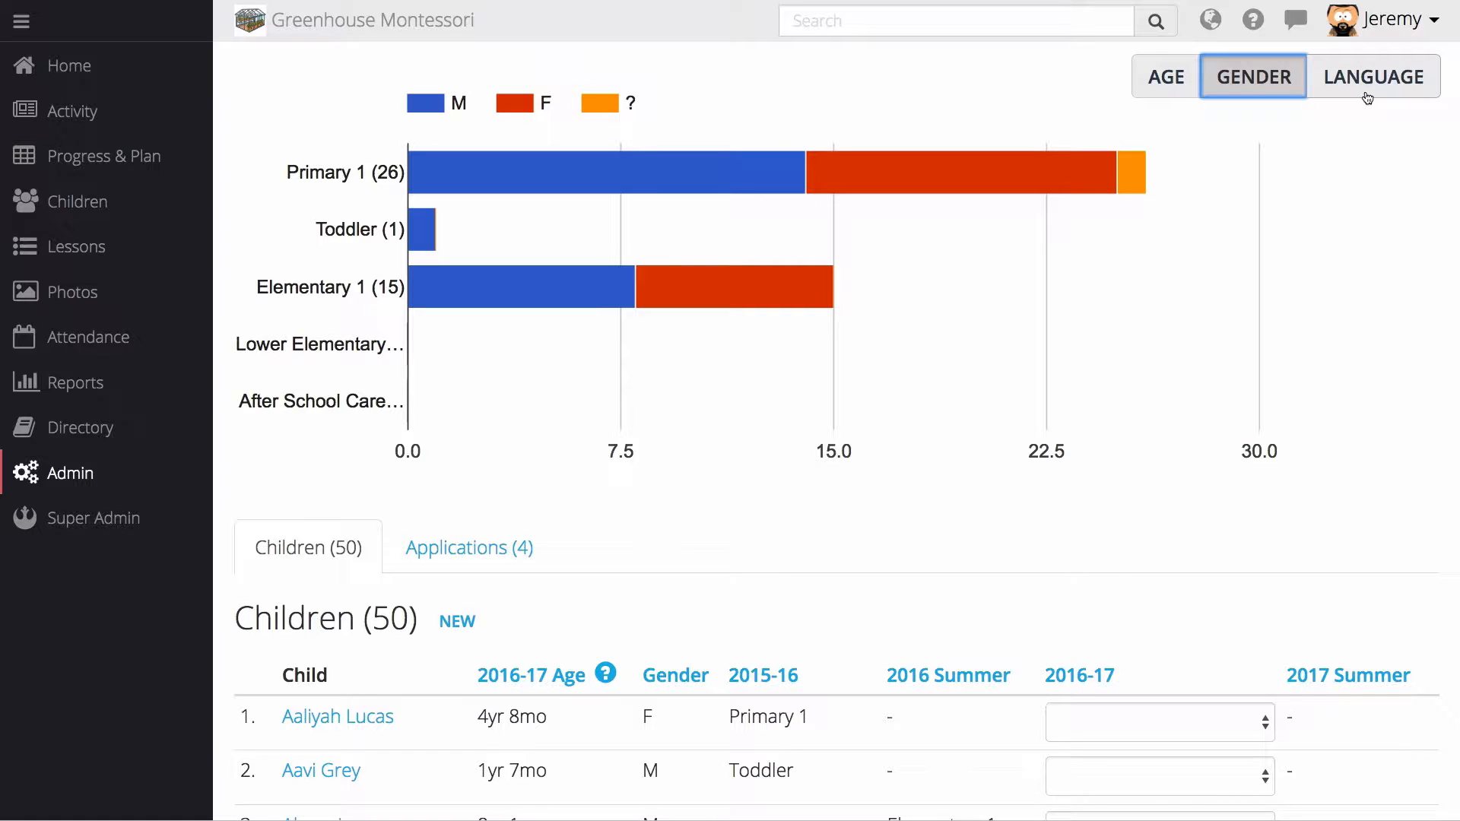
click(1184, 82)
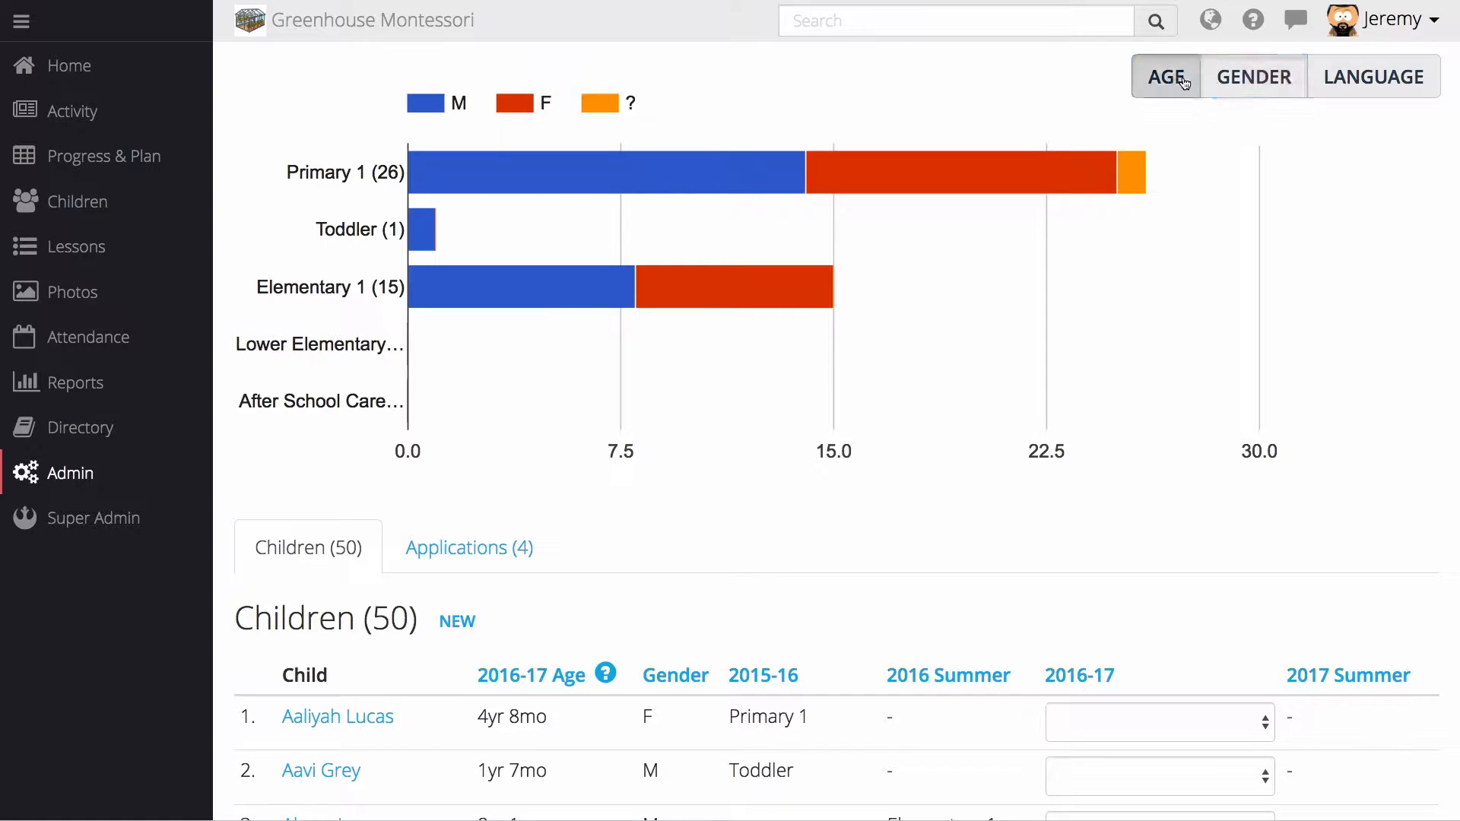
scroll(1232, 356, down, 2)
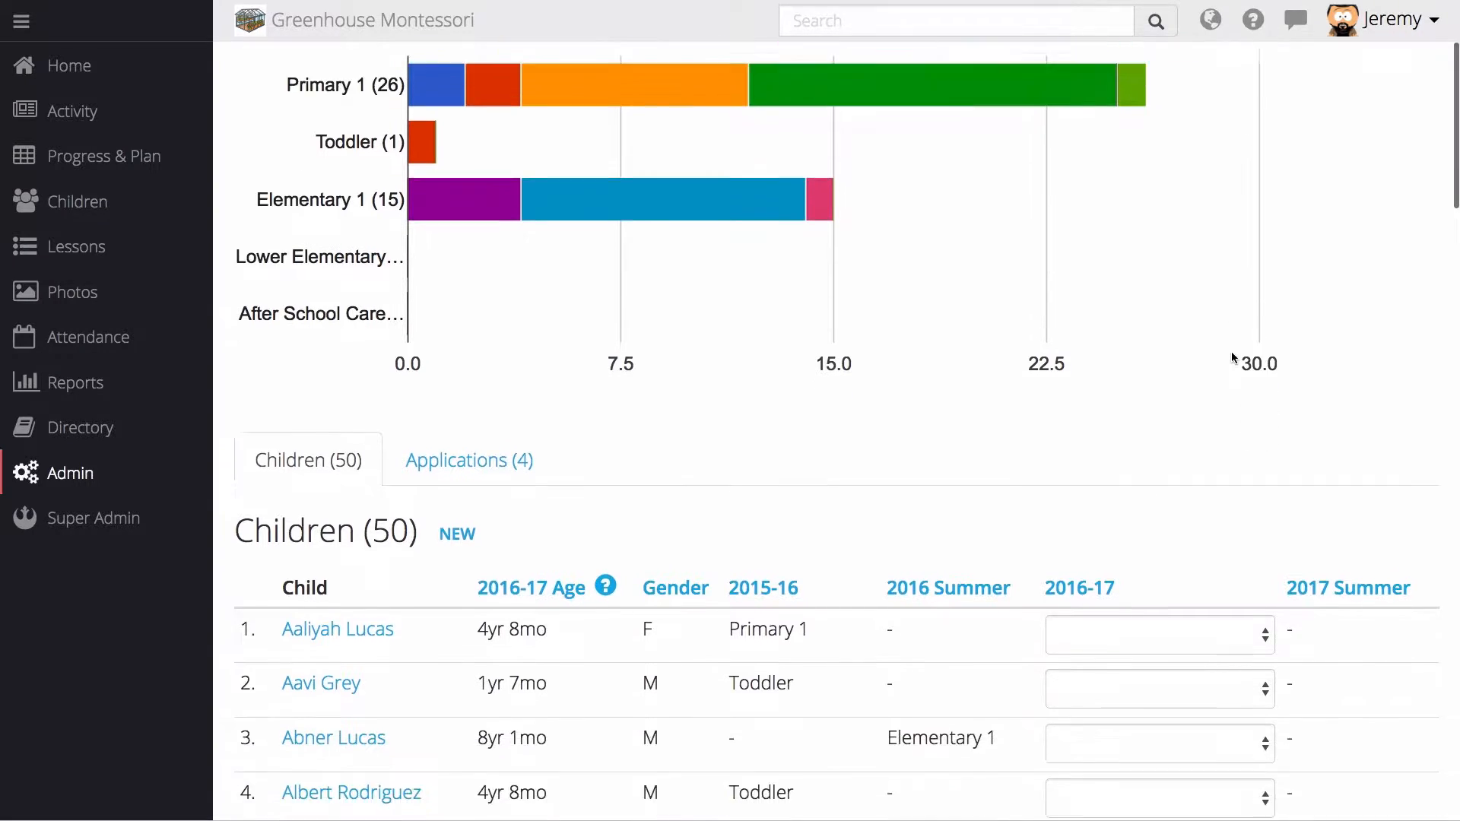
Copy the first three children's earlier placements into 2016-17: Primary 1, Toddler and Elementary 1
scroll(1231, 353, down, 3)
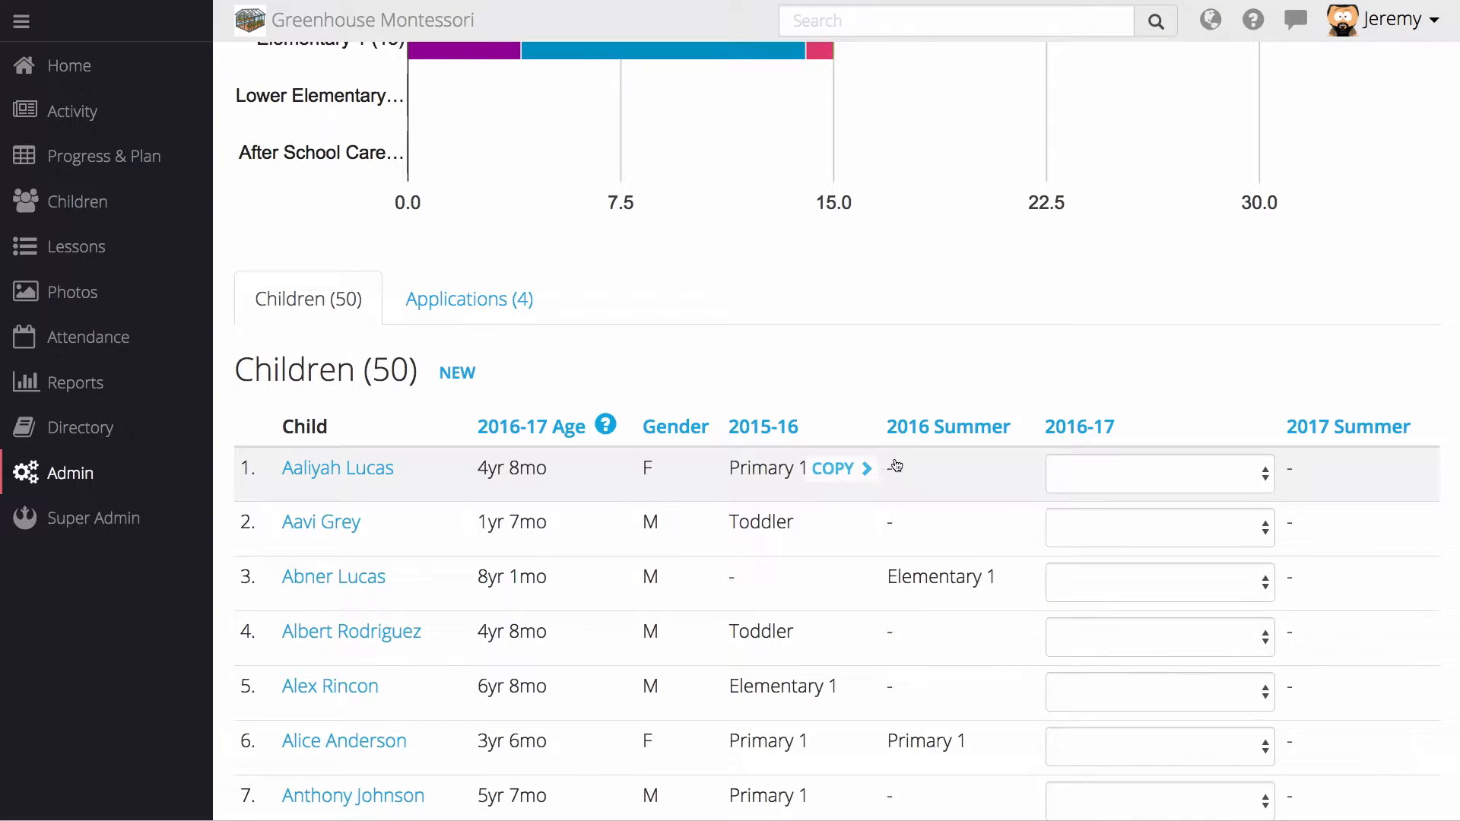
click(853, 476)
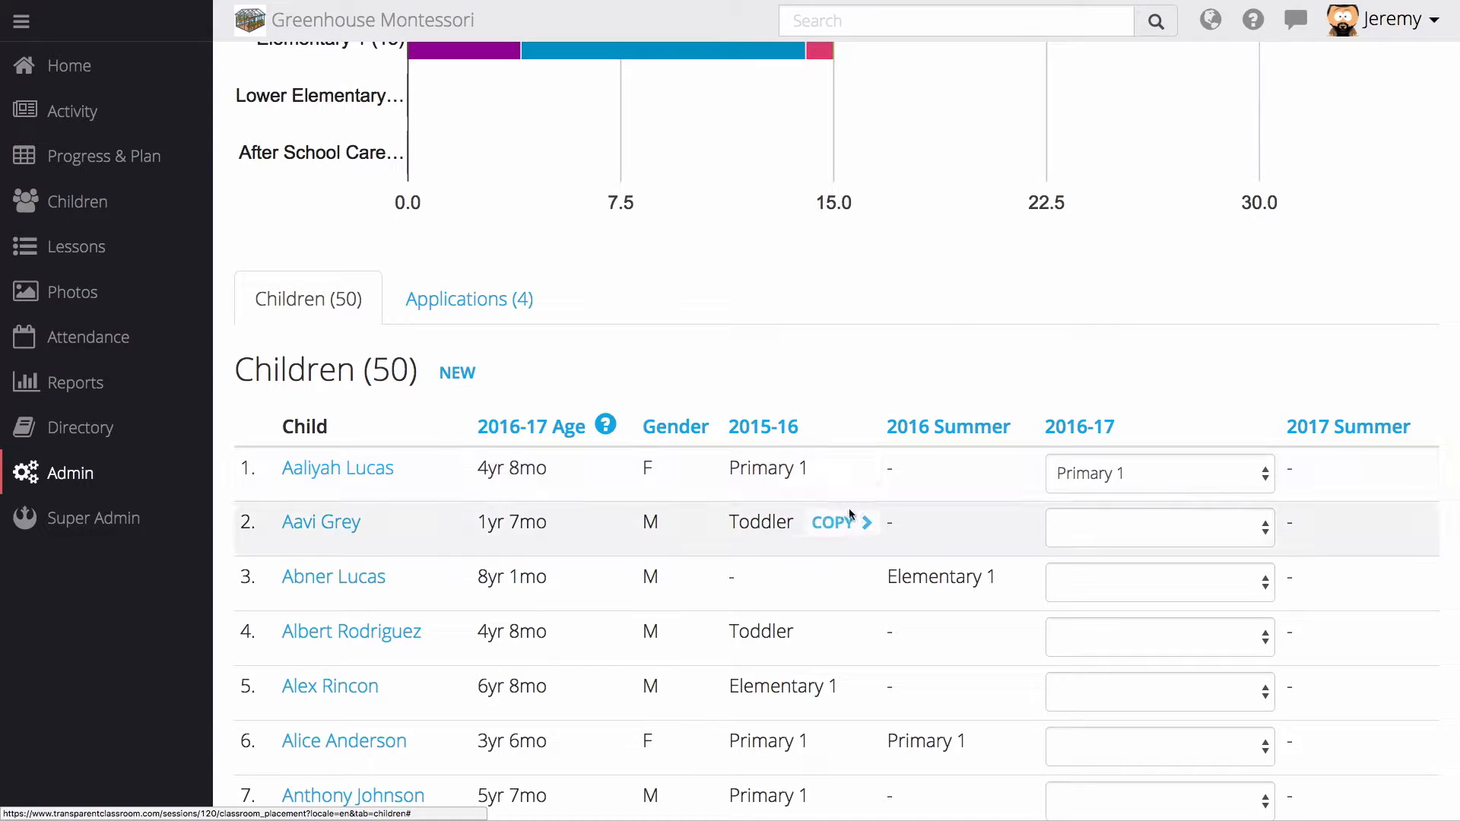
click(849, 523)
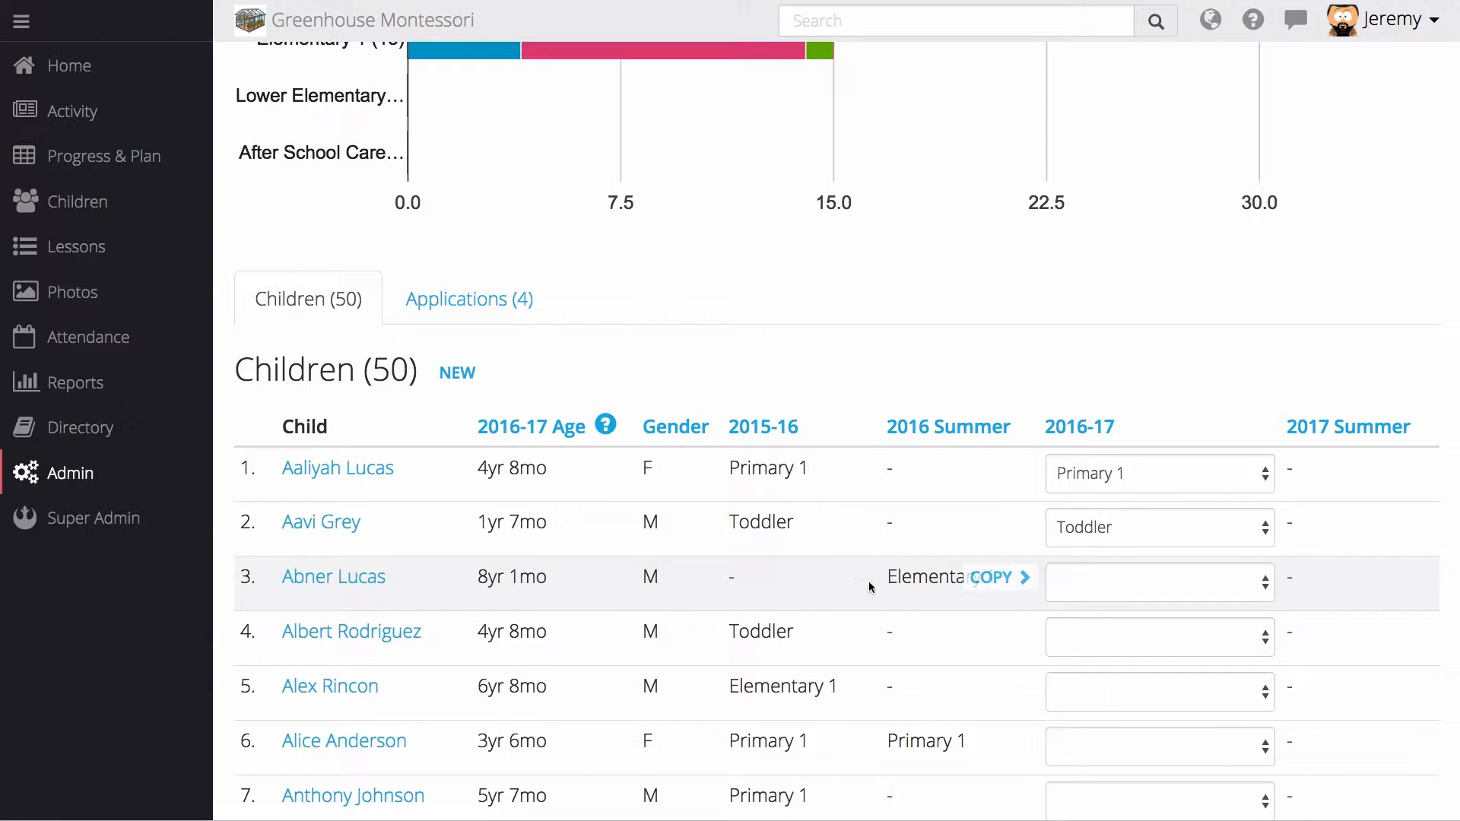
click(993, 576)
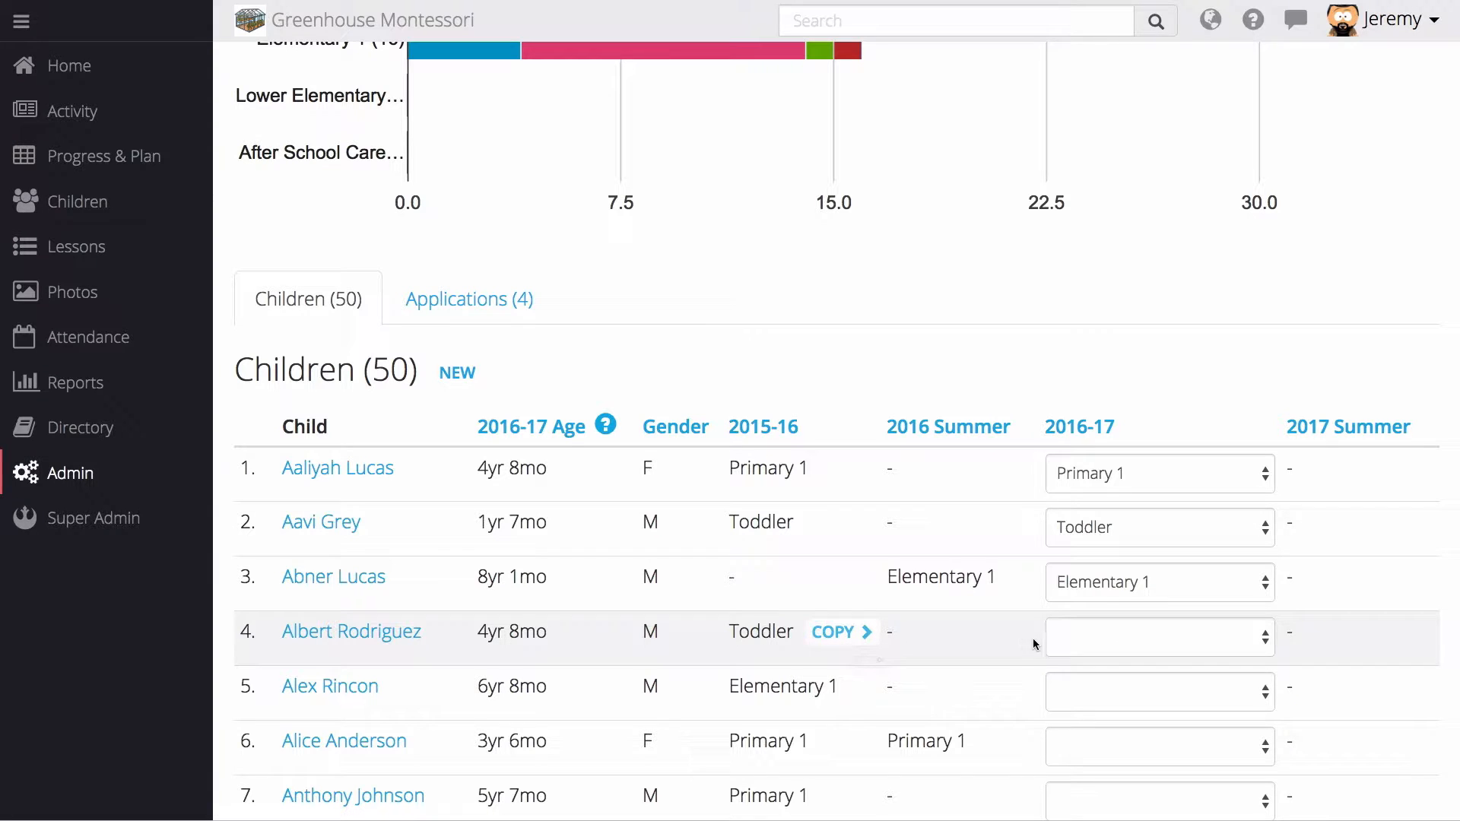
Place the fourth child in Primary 1 for 2016-17 and copy the fifth child's 2015-16 placement, Elementary 1
click(1099, 638)
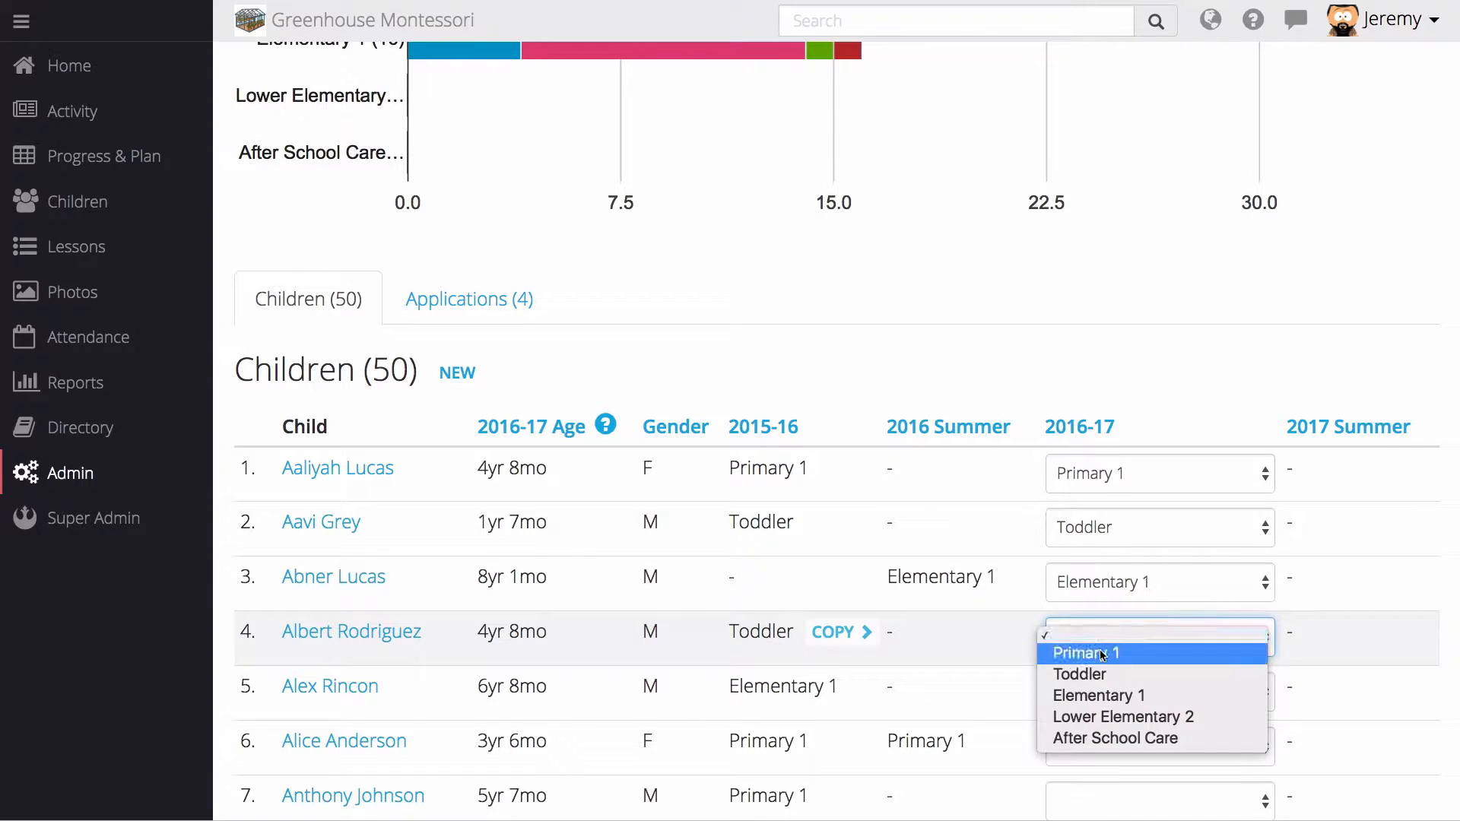
click(1100, 652)
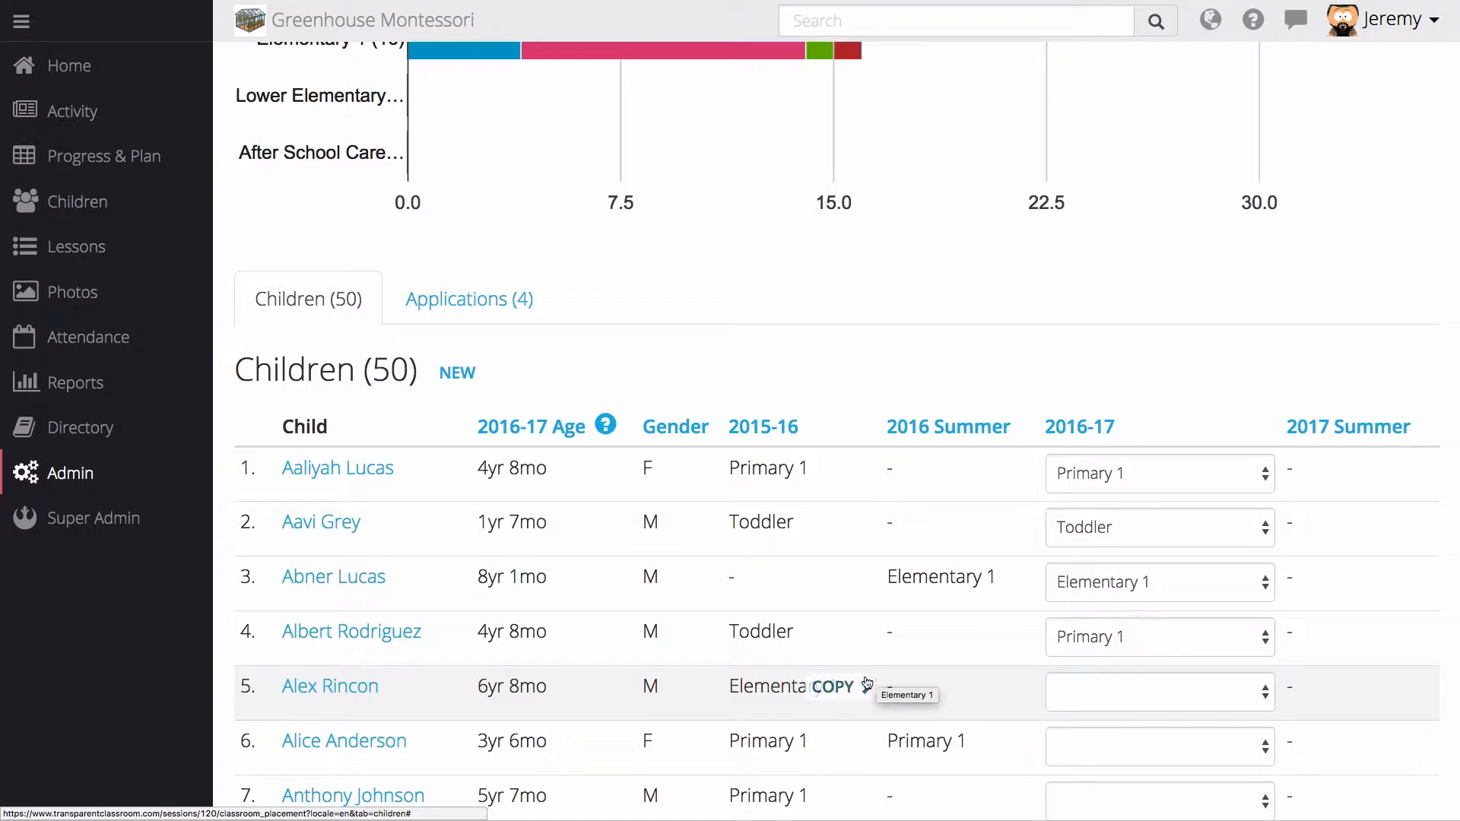
click(850, 689)
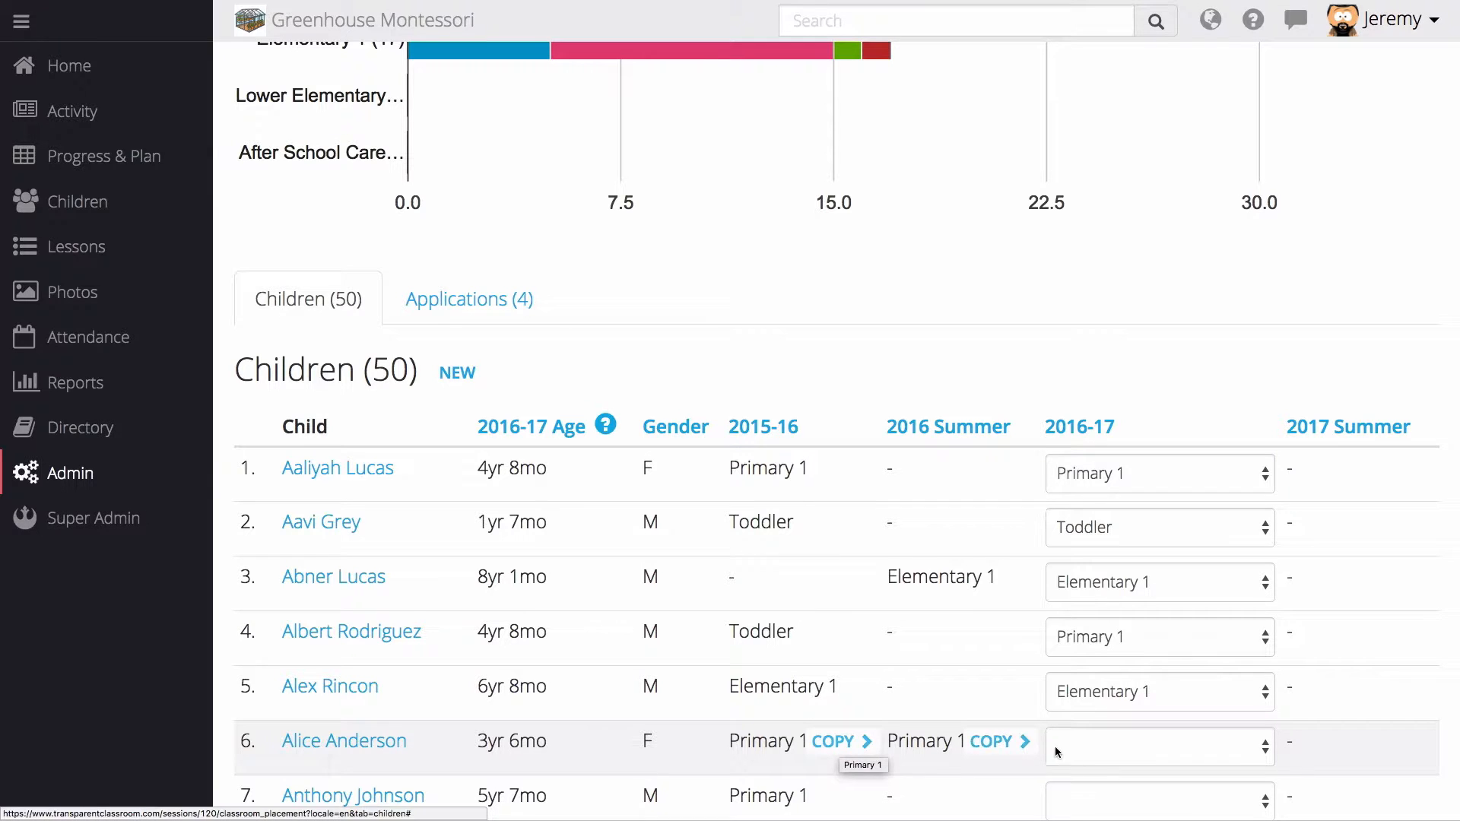
Set the sixth child's 2016-17 classroom to Elementary 1 and copy the seventh child's 2015-16 placement, Primary 1
click(1089, 753)
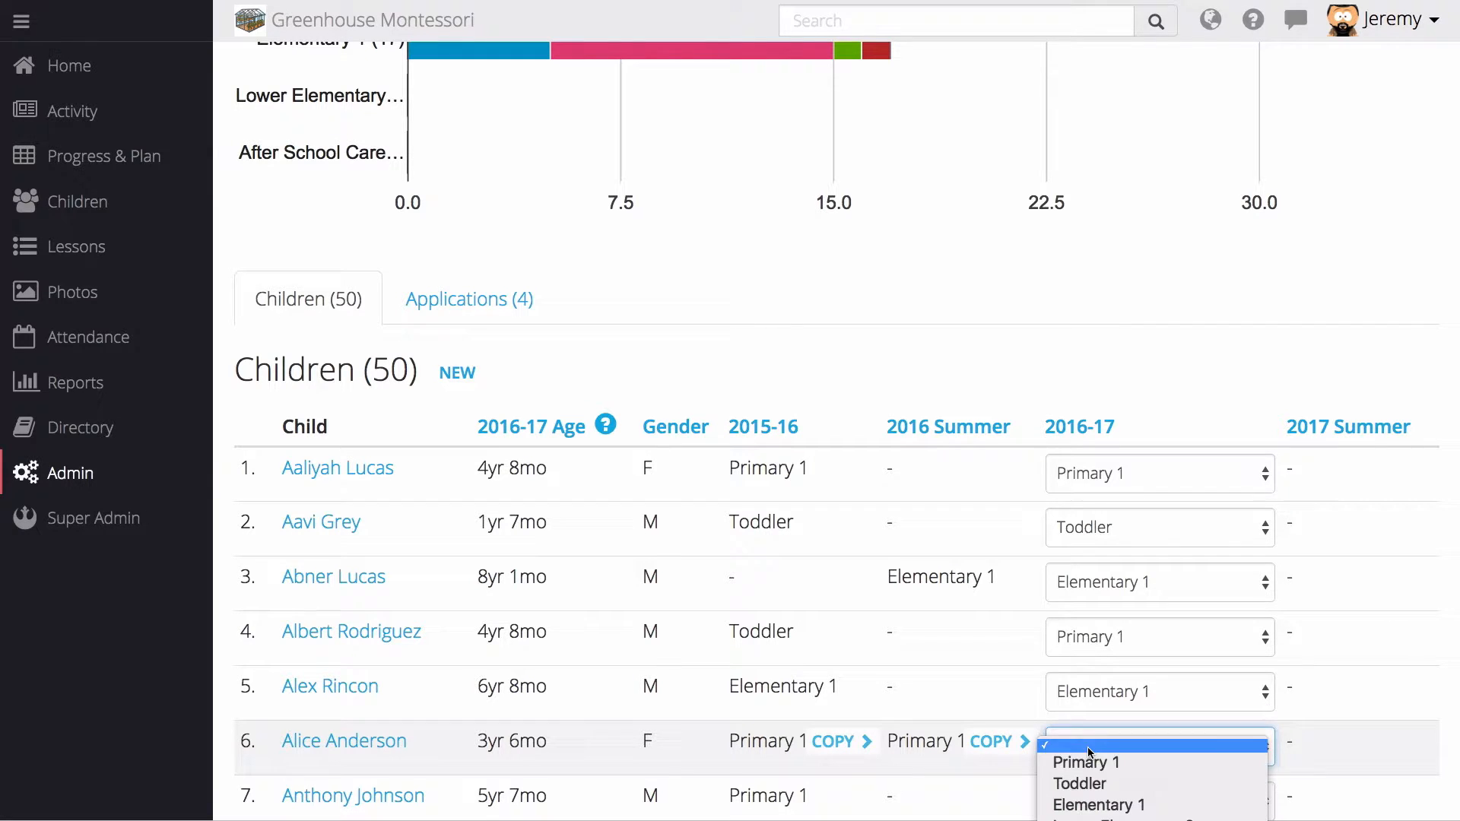
click(1099, 805)
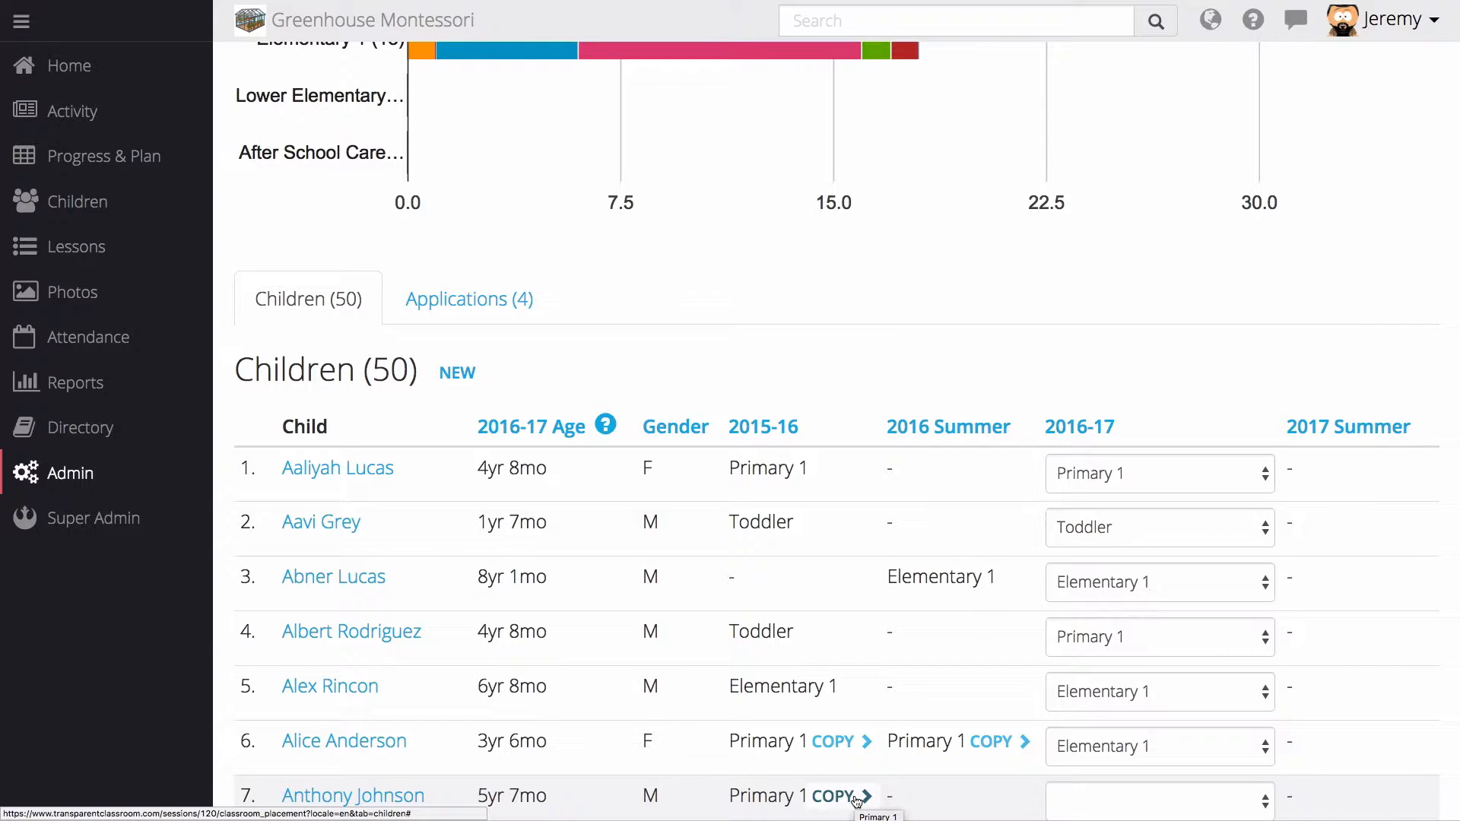
click(857, 798)
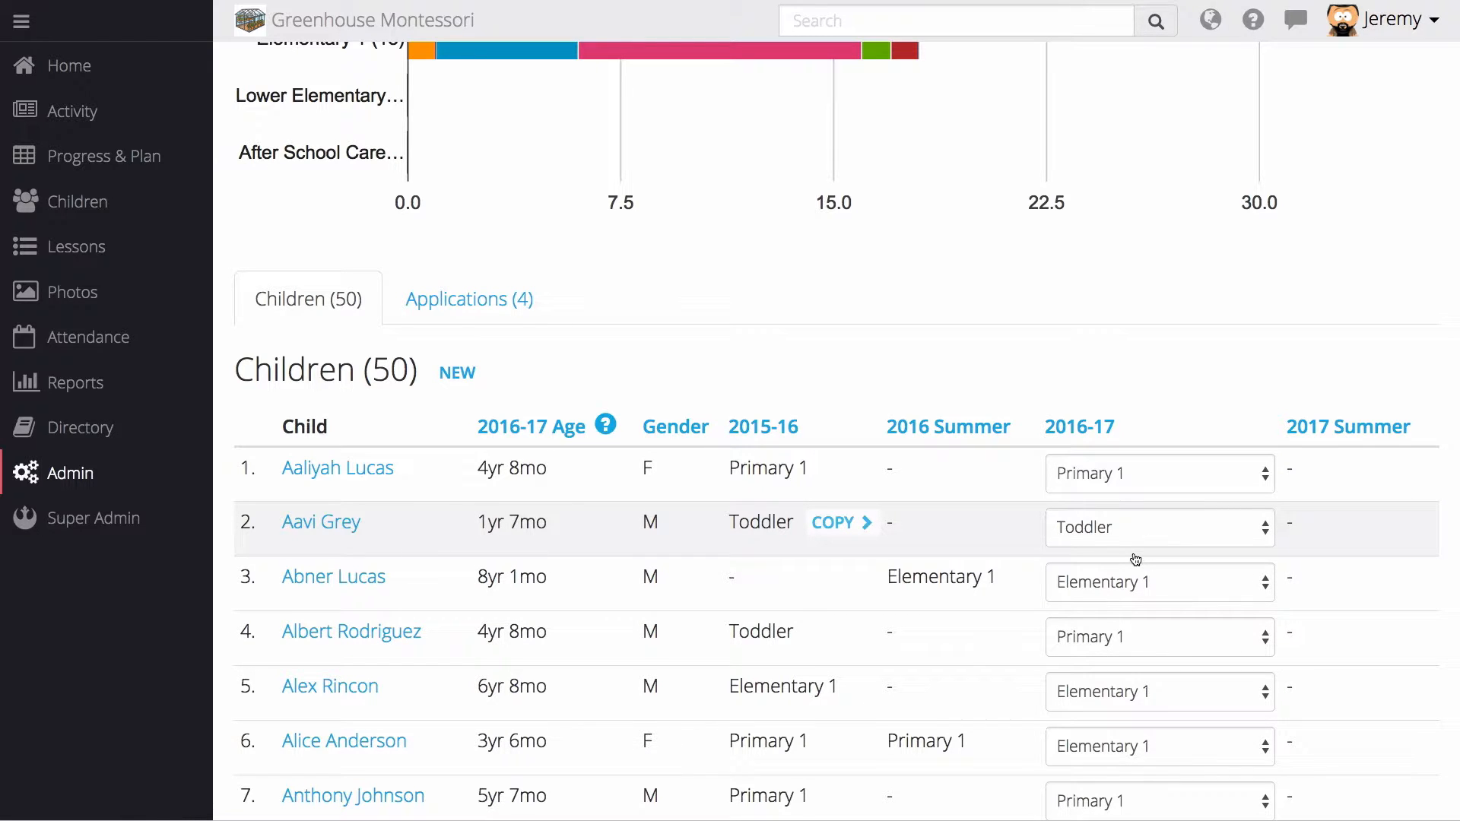
Clear the third child's 2016-17 placement and assign the child to Elementary 1 again
click(1131, 593)
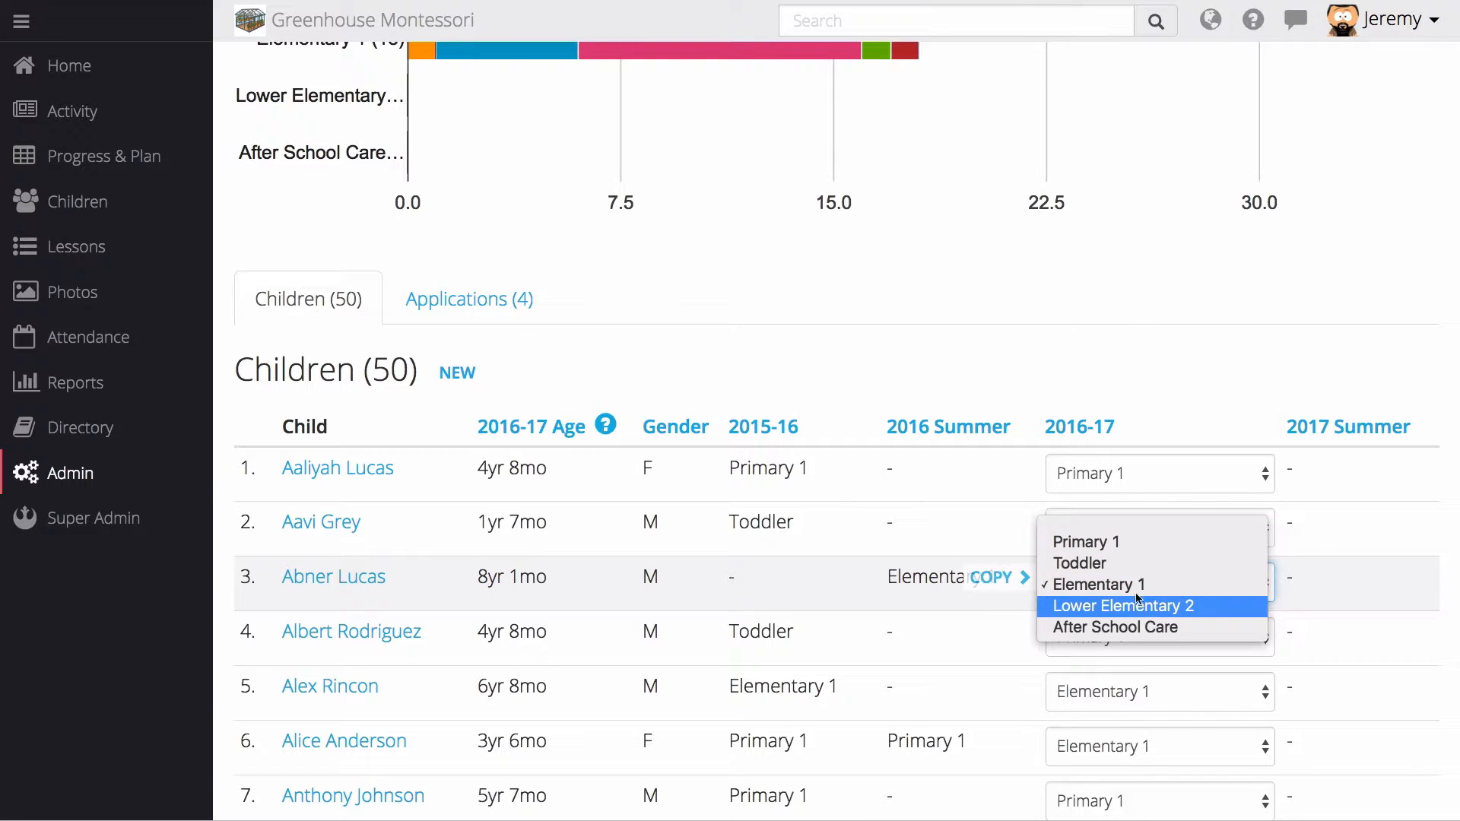
click(1142, 526)
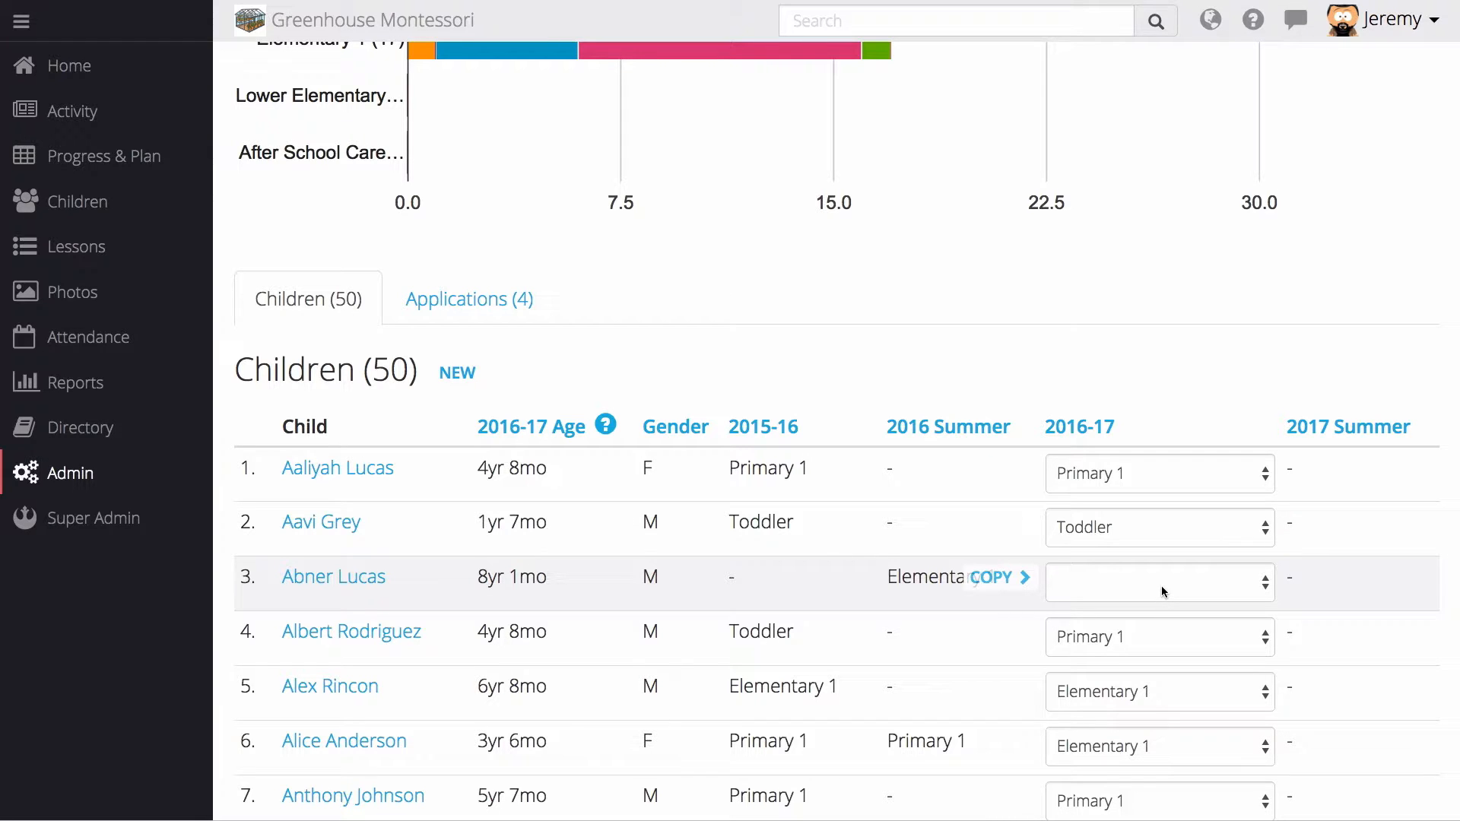
click(1161, 585)
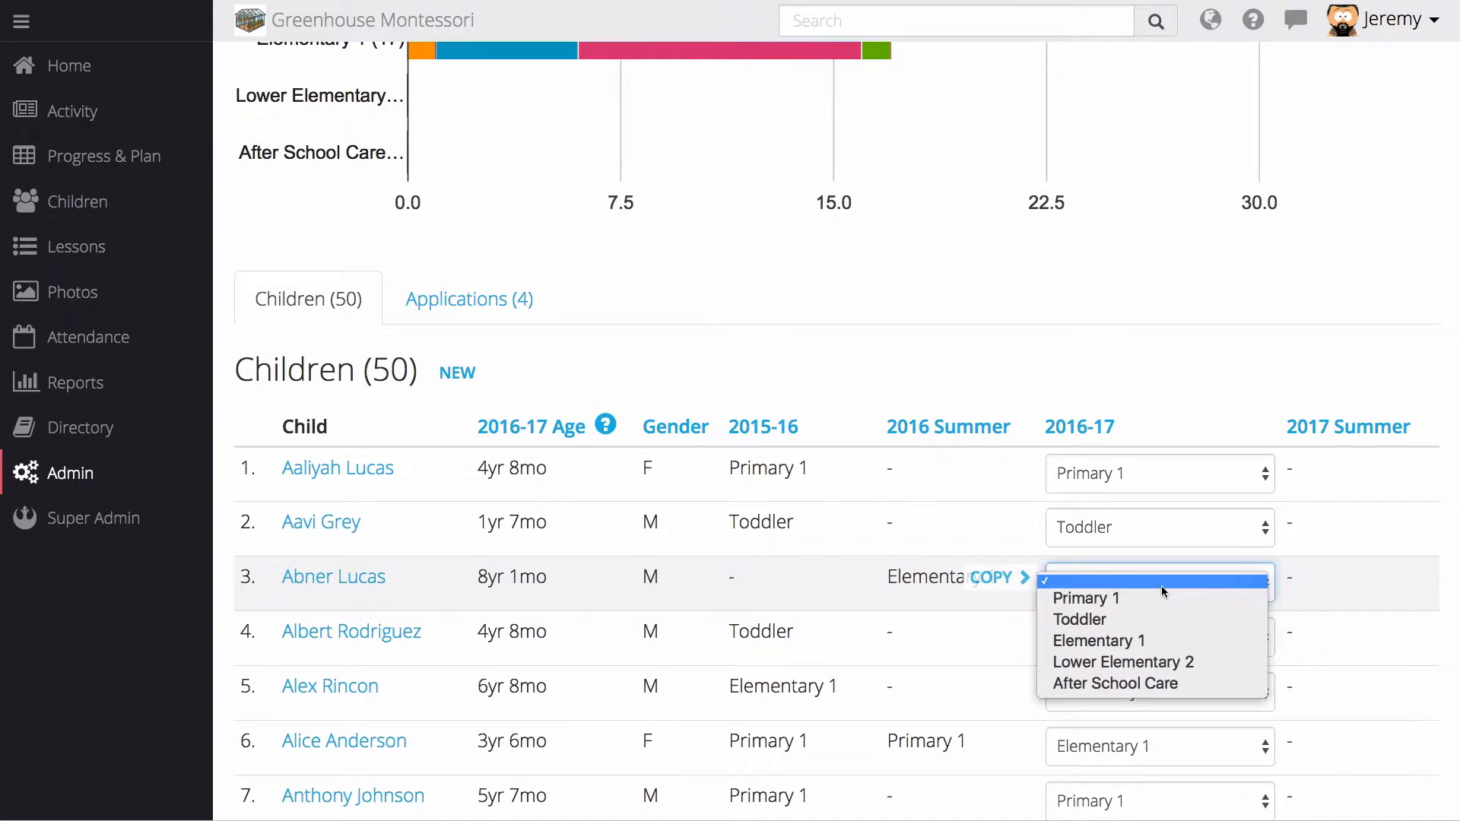
click(1154, 639)
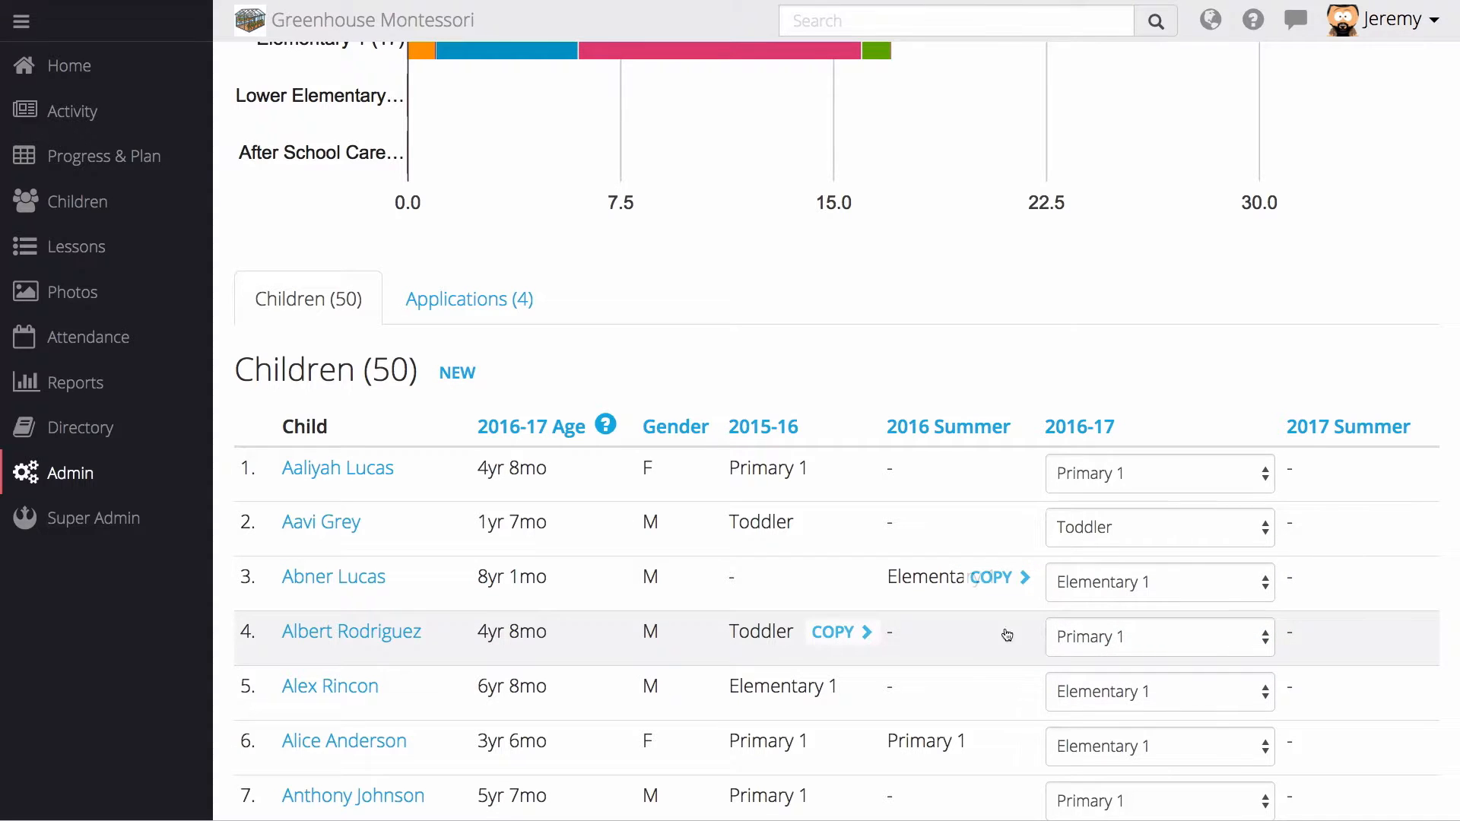
Change the first child's 2016-17 classroom to Elementary 1 and set it back to Primary 1
scroll(987, 644, up, 3)
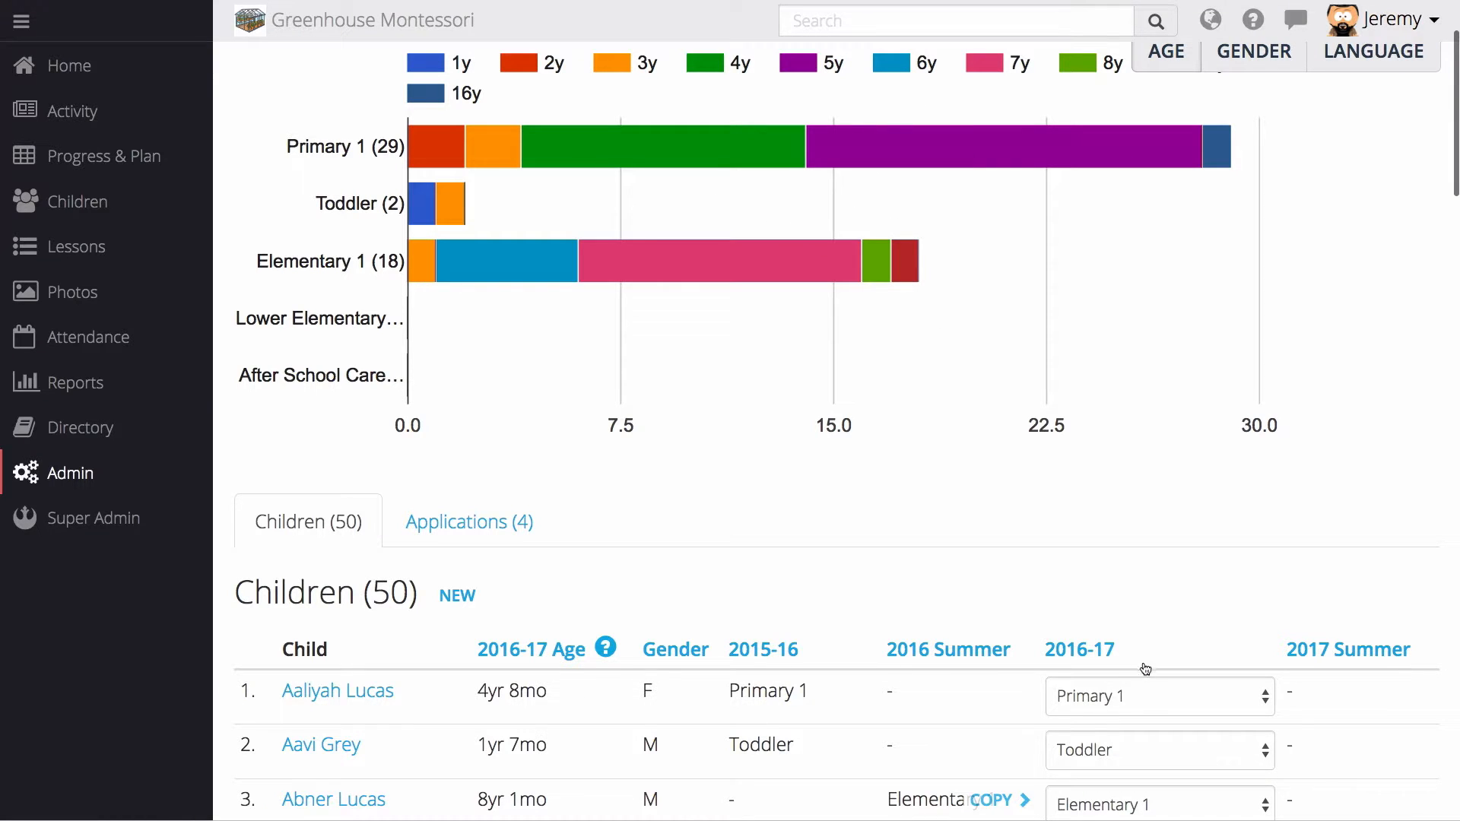
click(1140, 694)
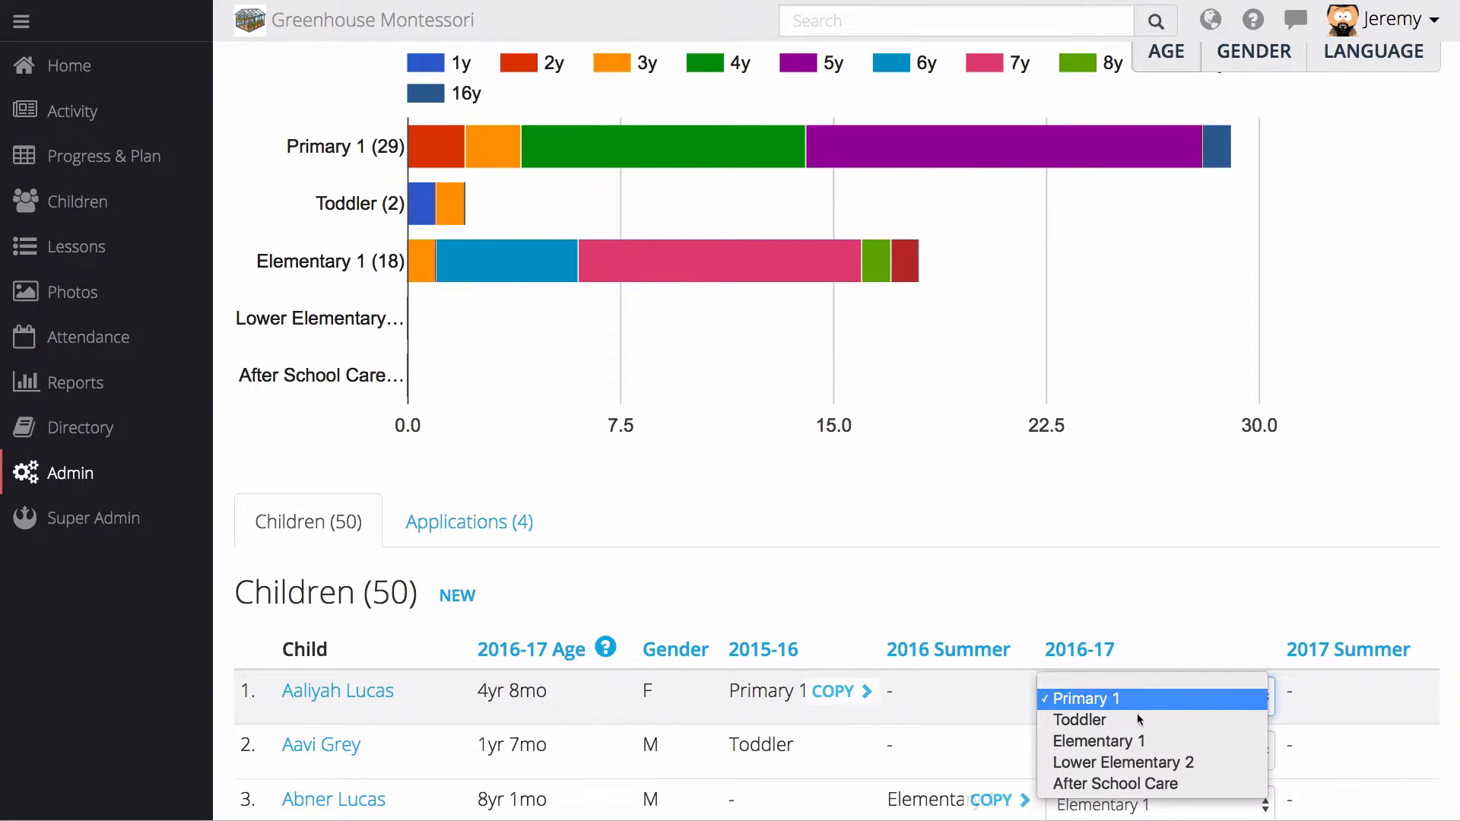
click(1134, 742)
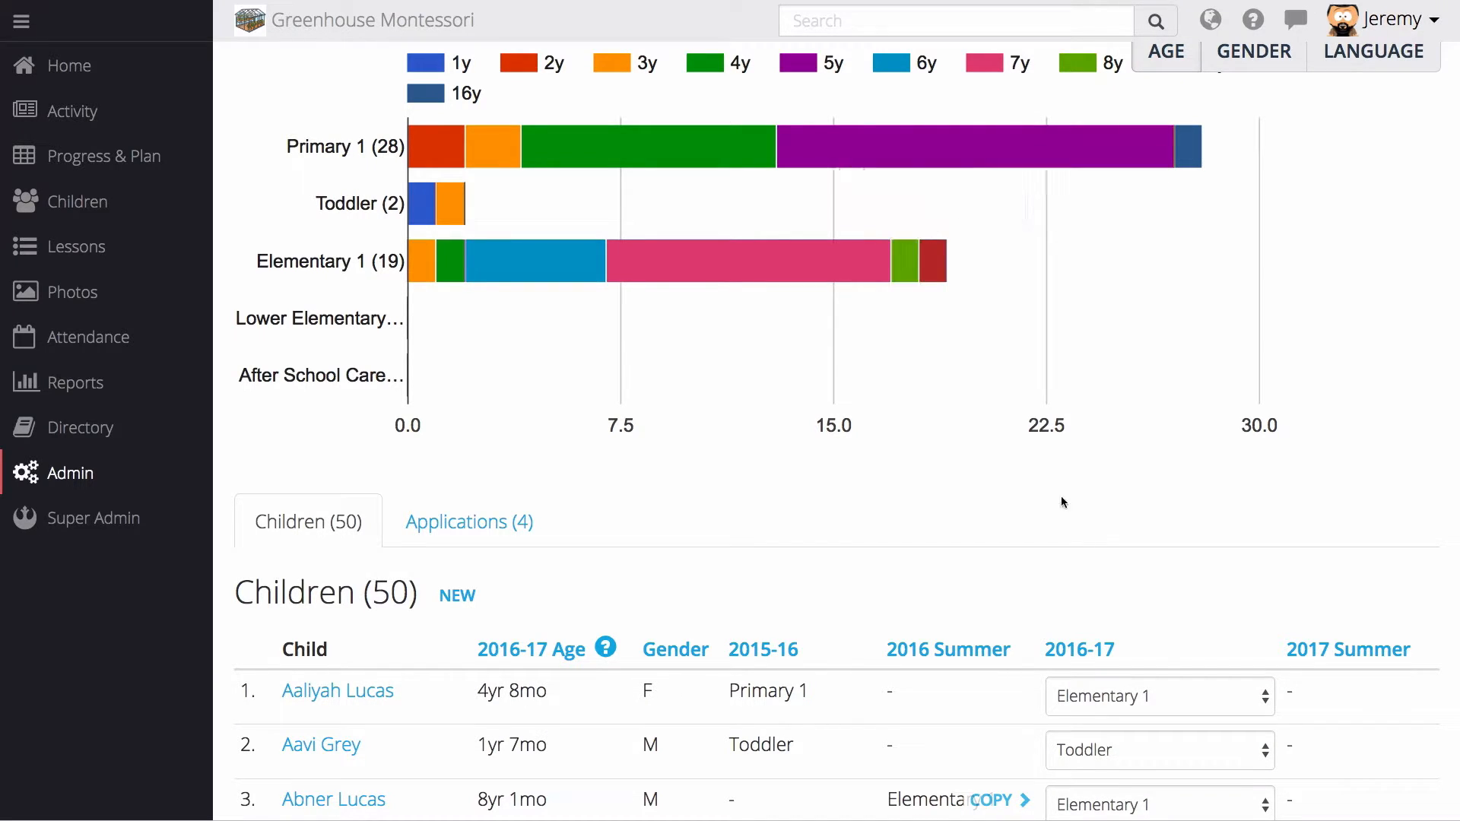
click(1145, 695)
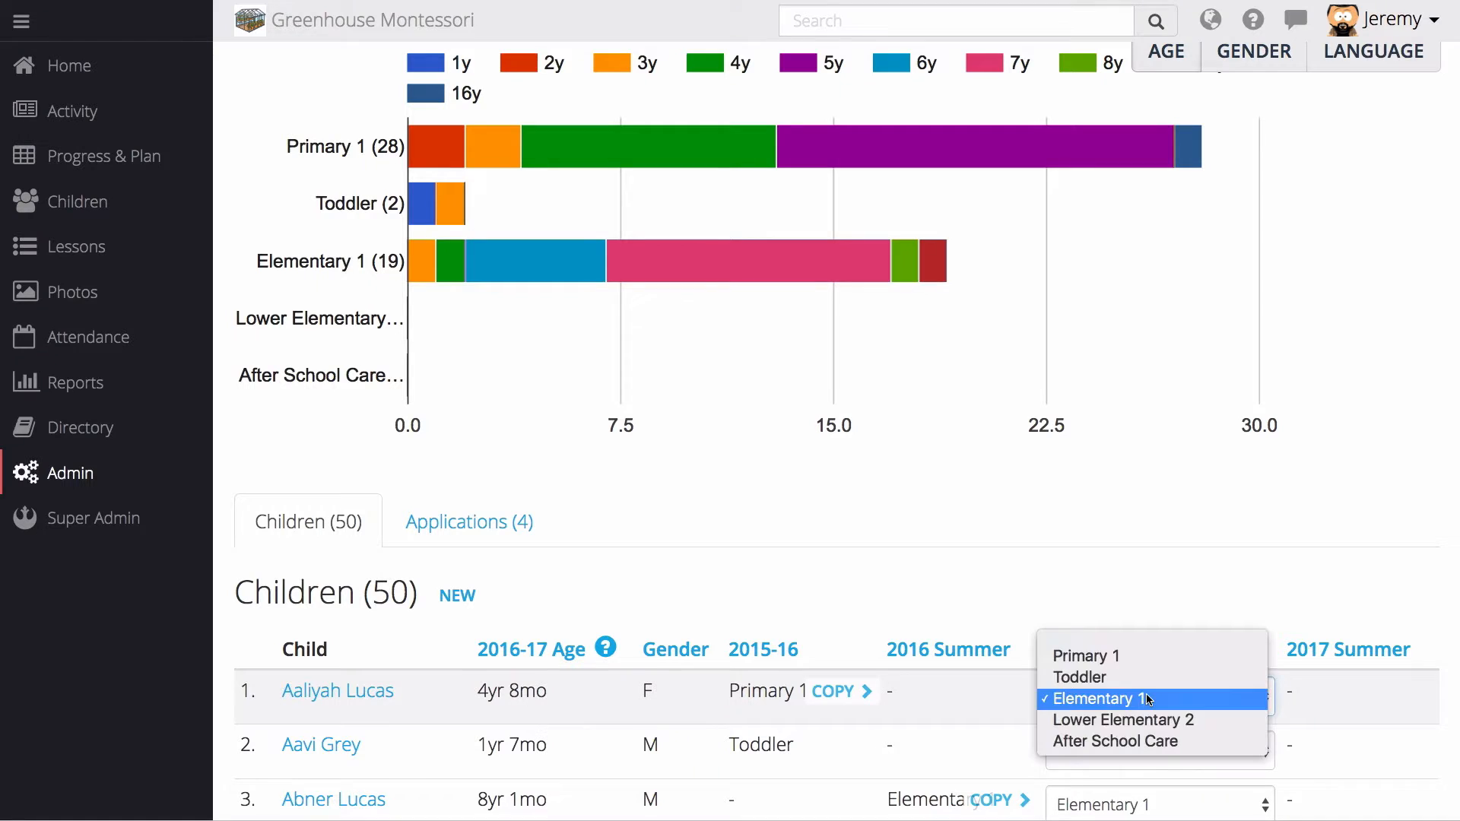
click(1154, 656)
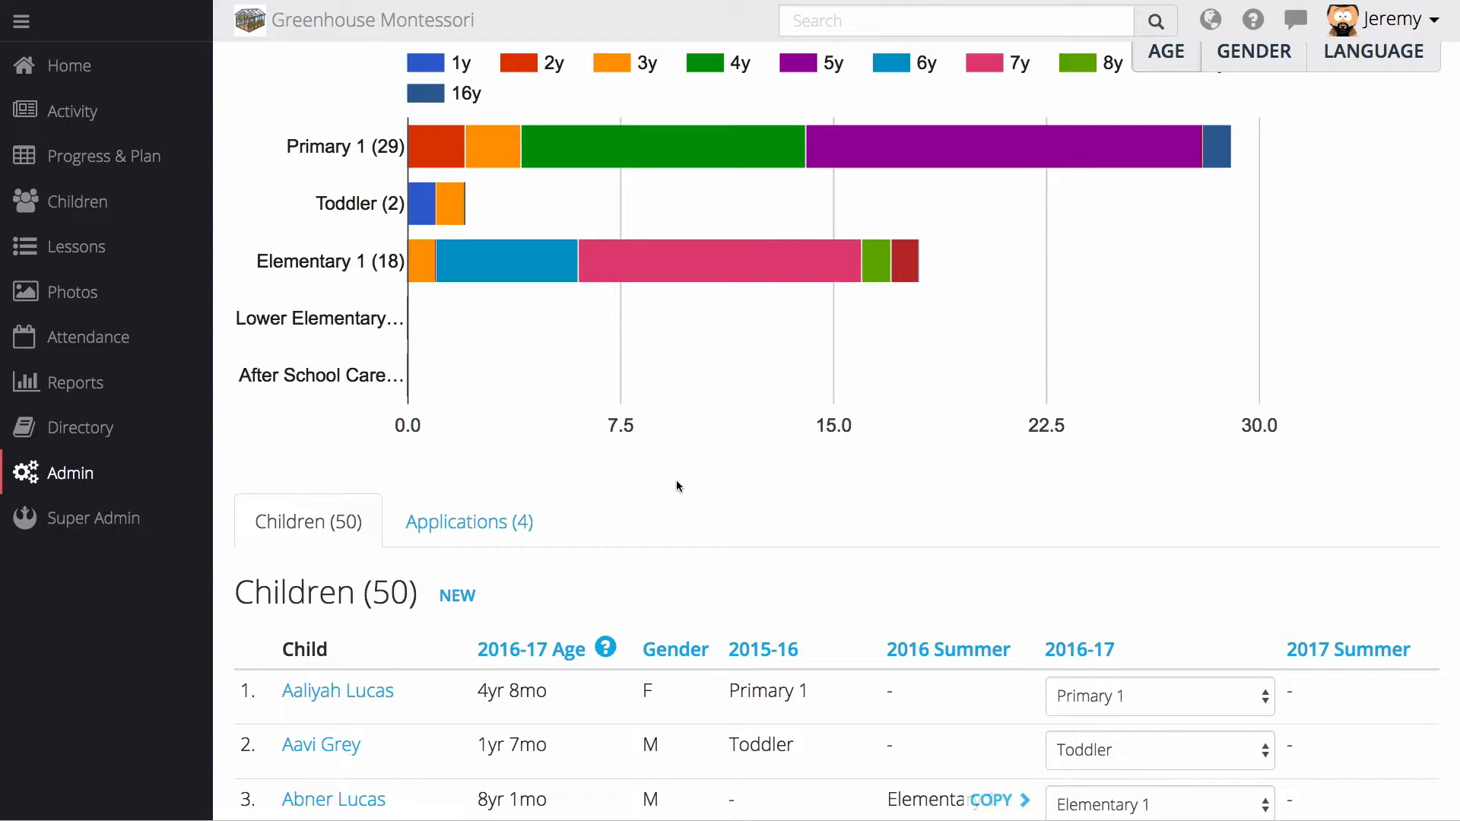
Open the profile of the fourth child in the placement list for editing
scroll(677, 483, up, 3)
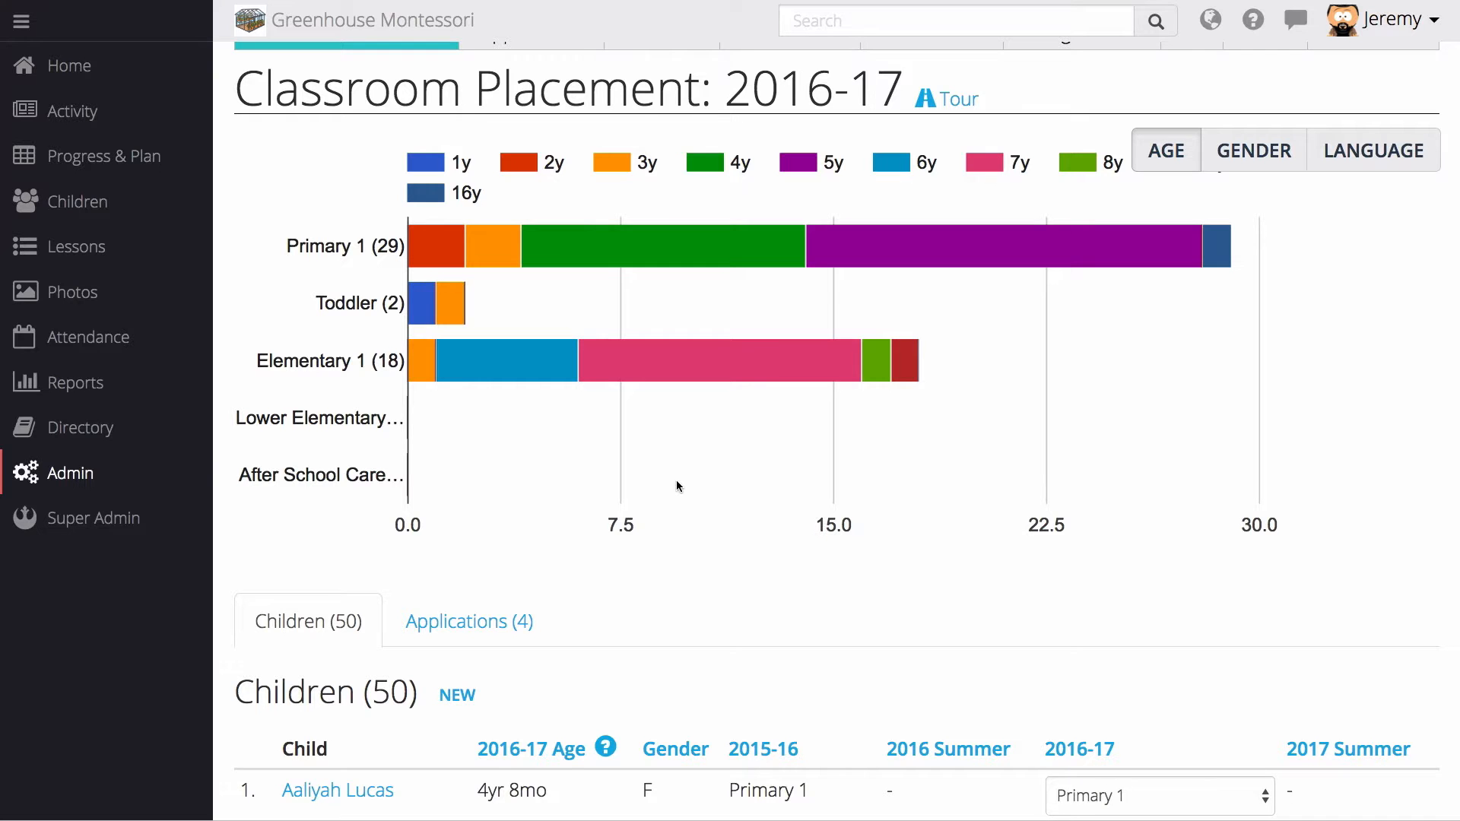
scroll(676, 483, down, 5)
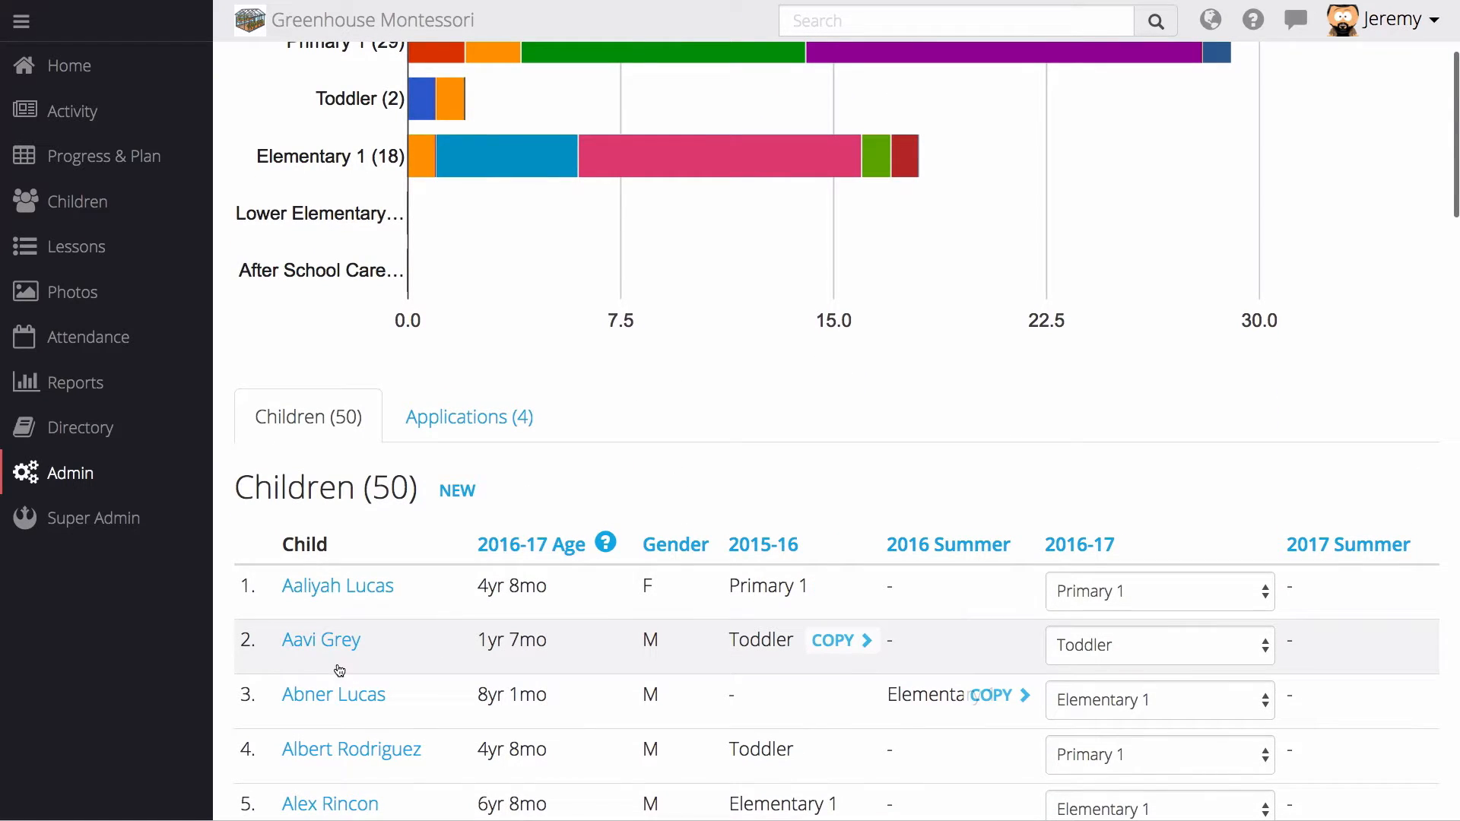
scroll(390, 741, down, 4)
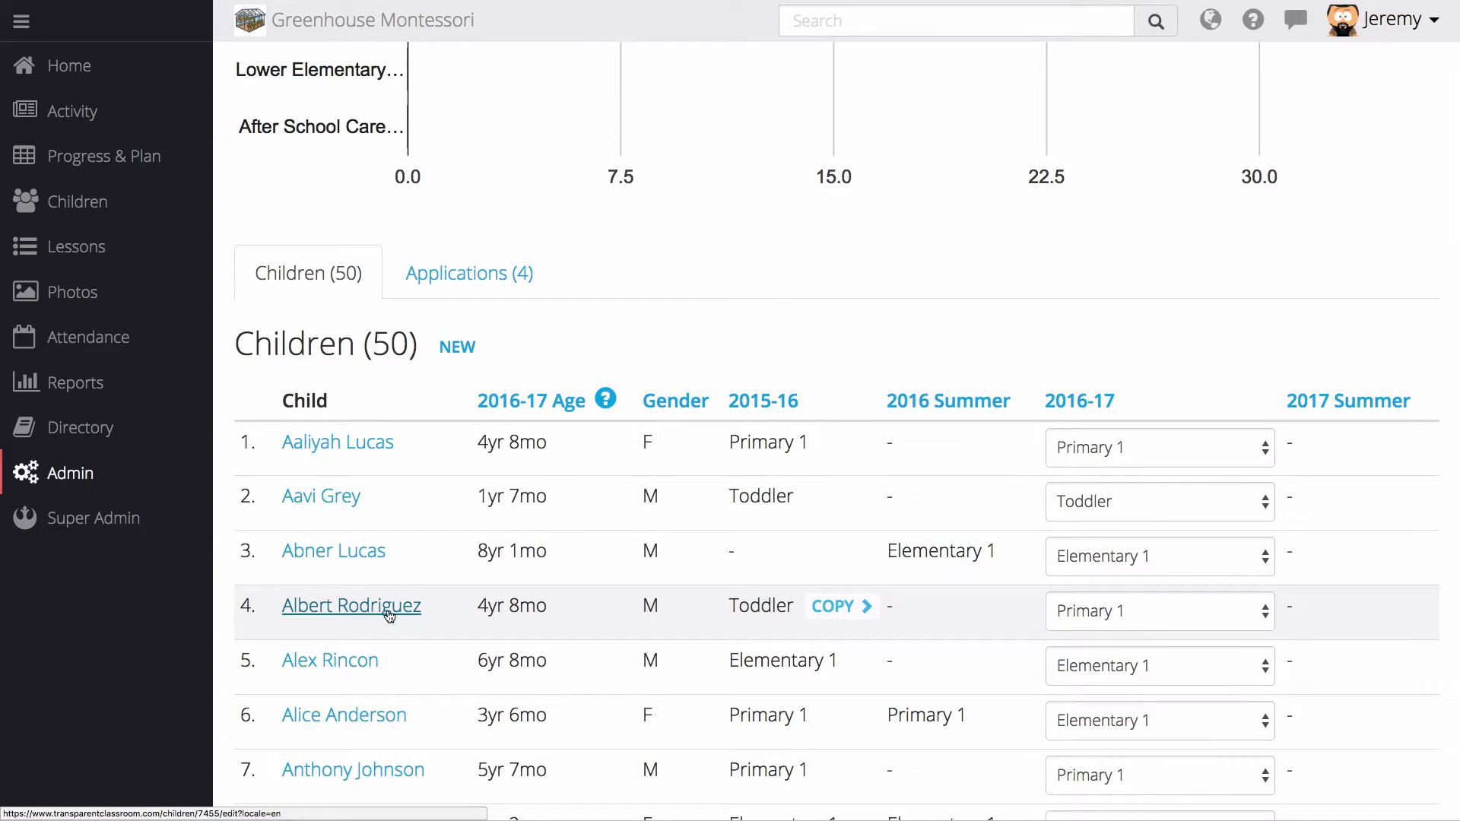
click(351, 605)
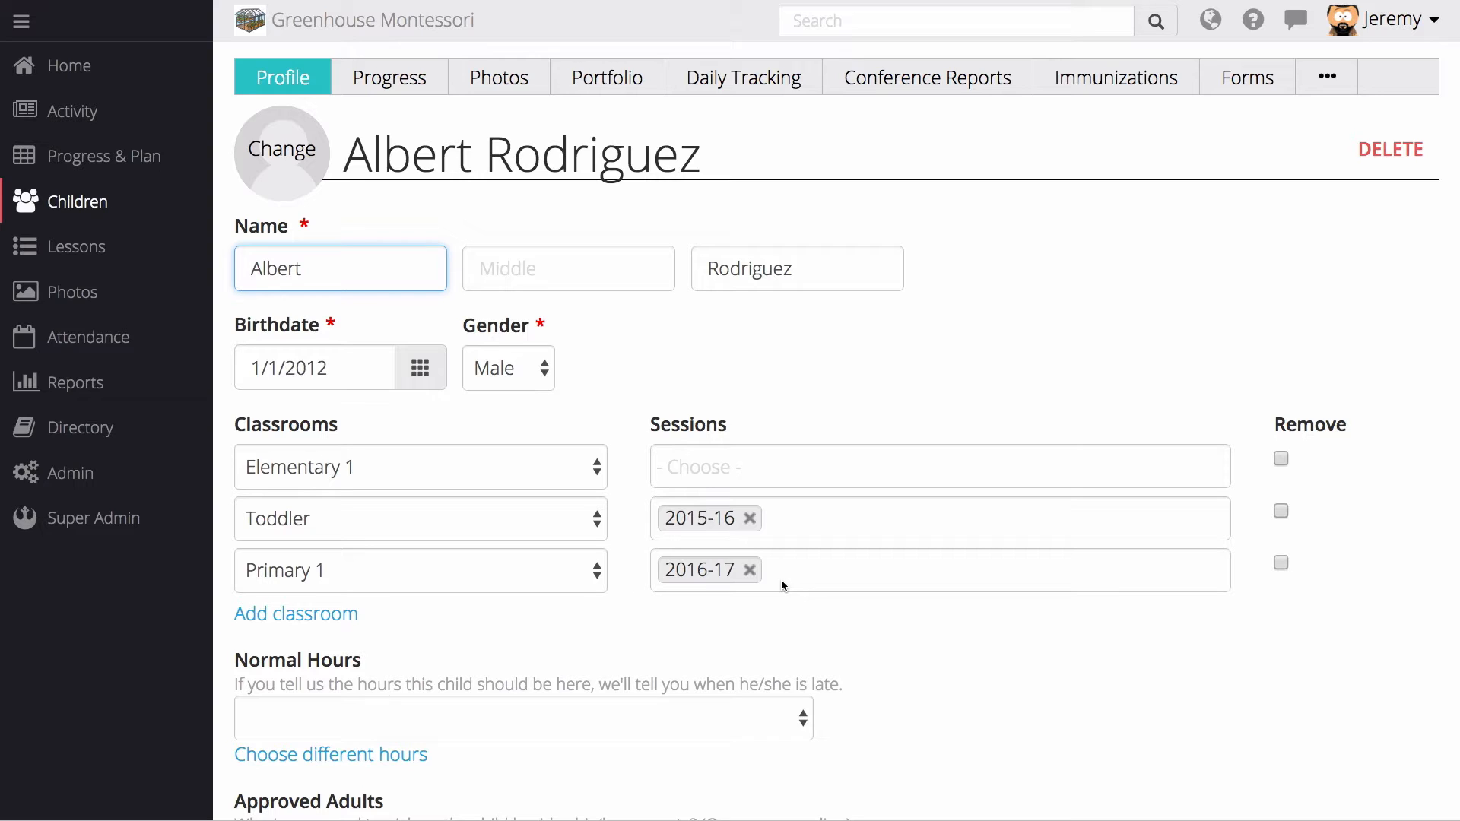
Save the child's profile with the 2016-17 session removed from Primary 1, and open the child's progress record
click(748, 571)
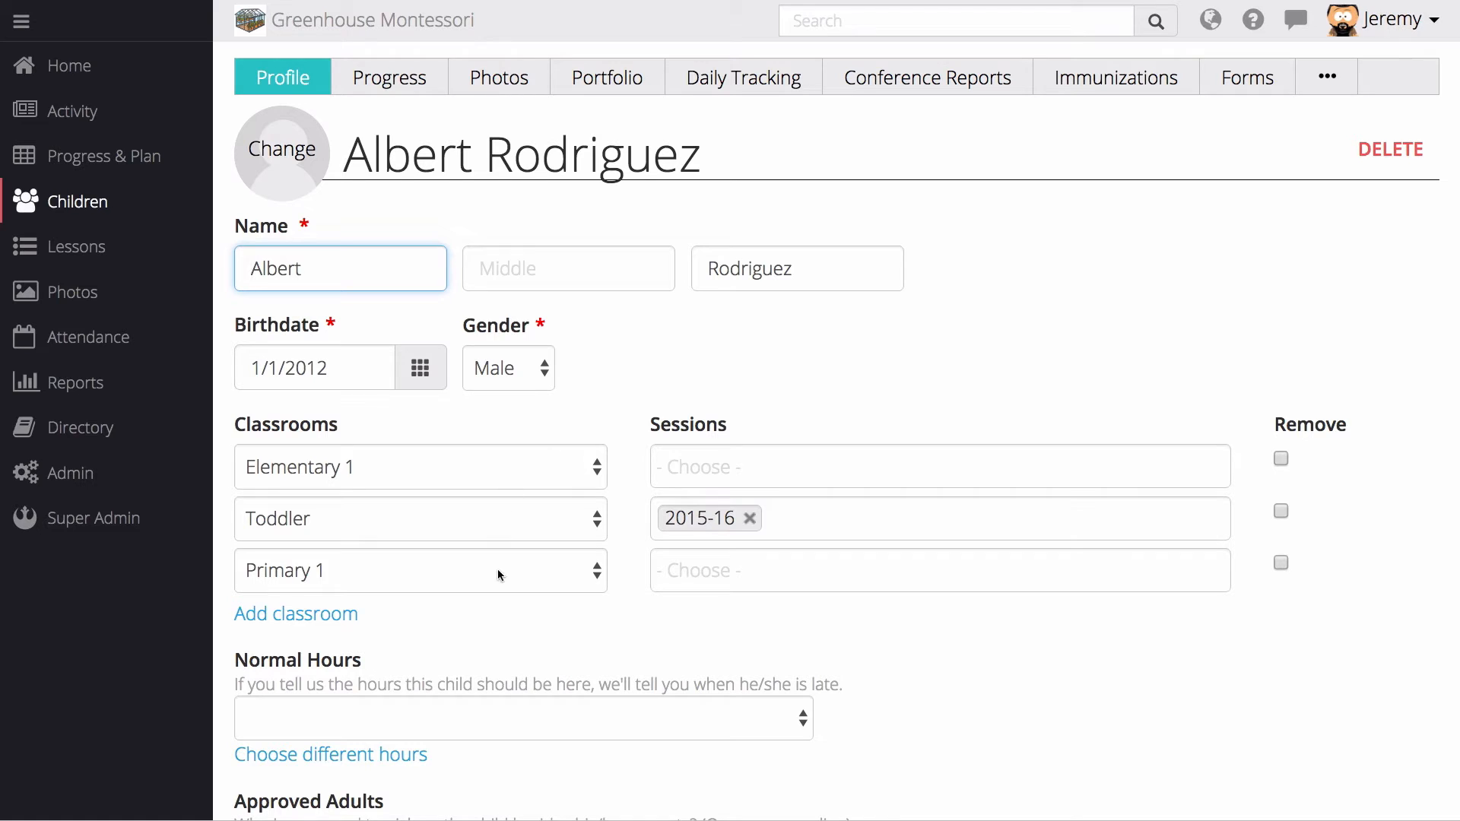
scroll(757, 666, down, 10)
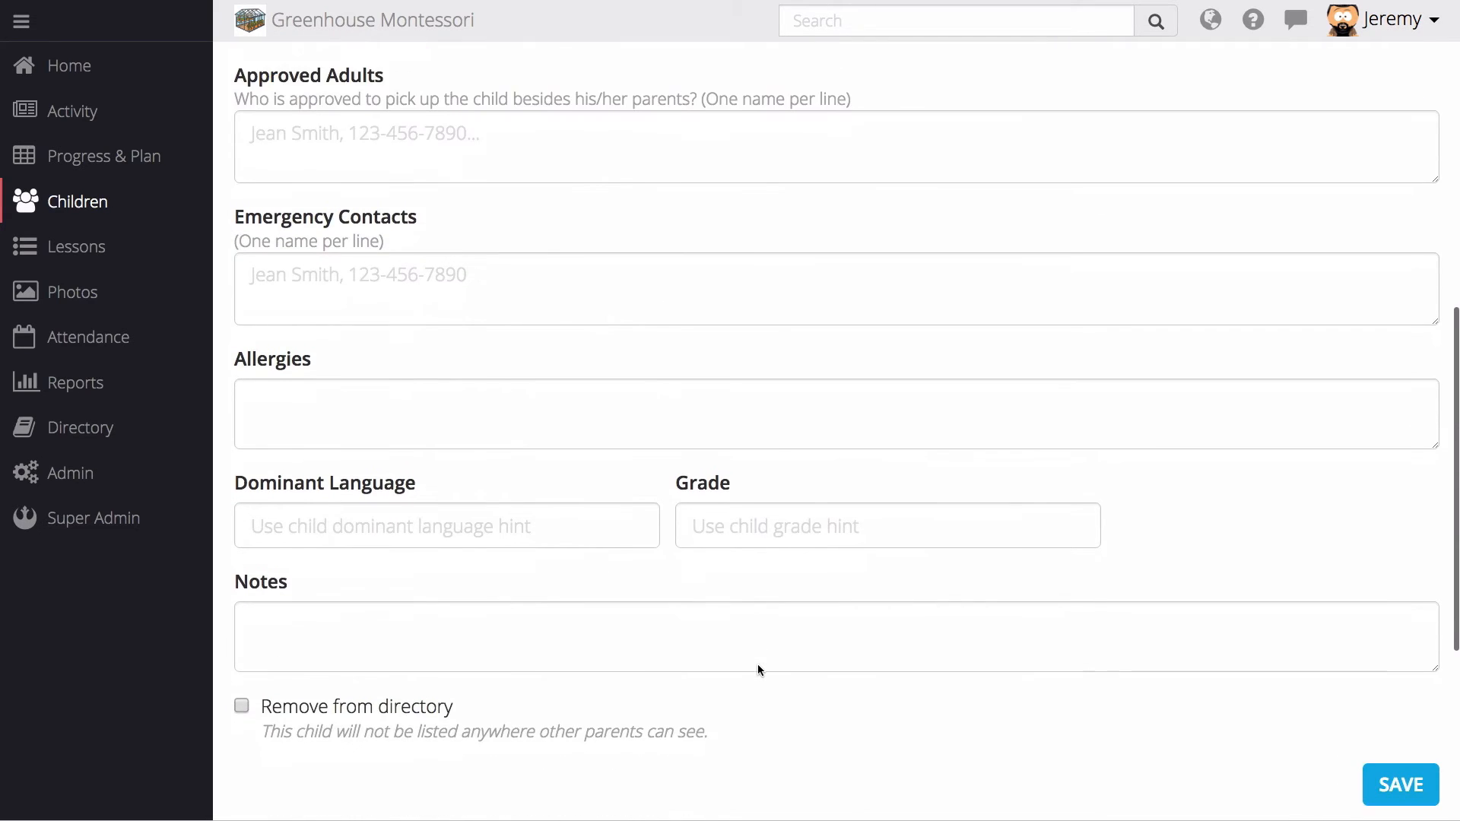
click(1384, 489)
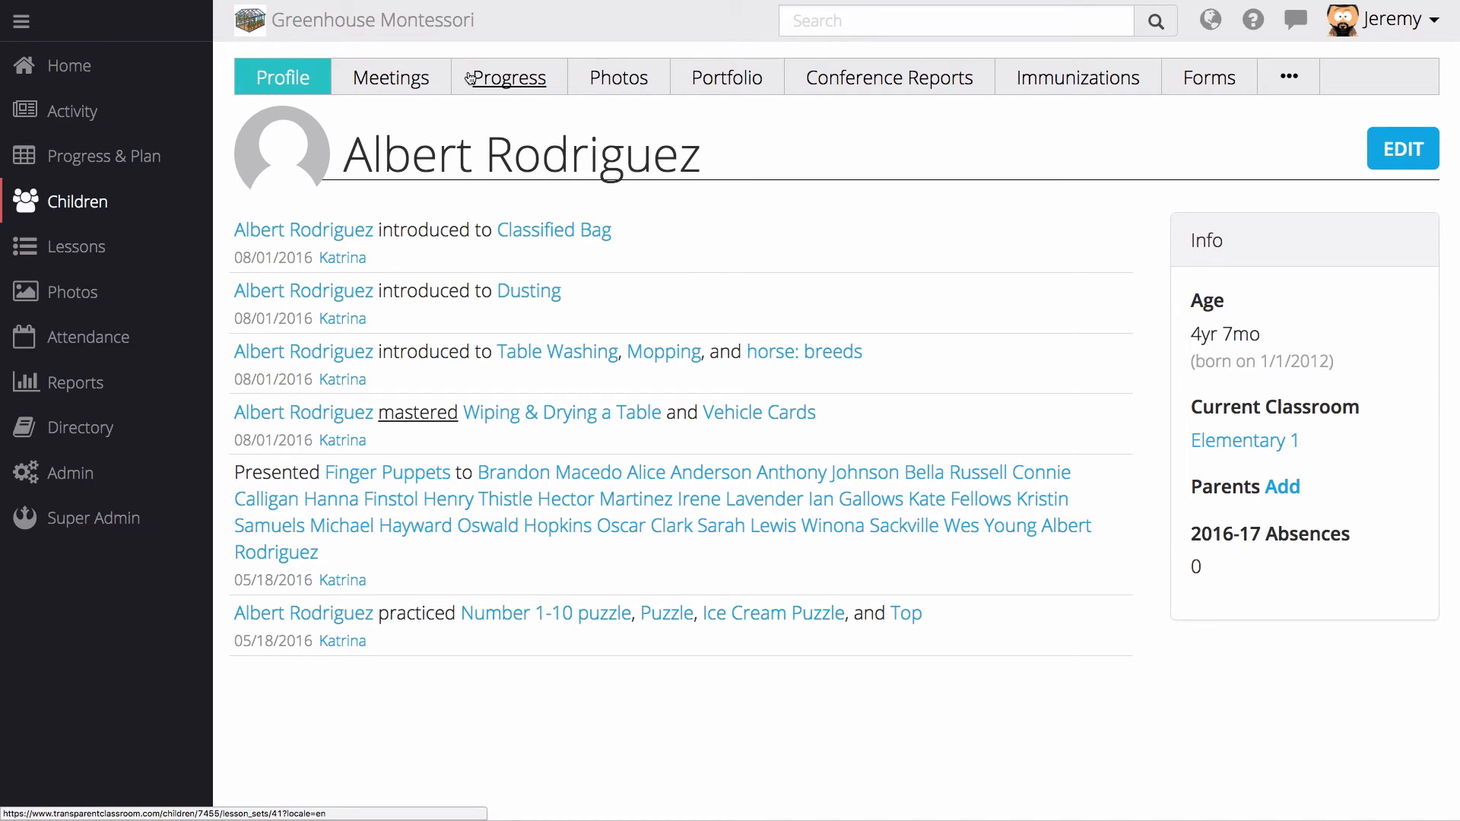
click(470, 79)
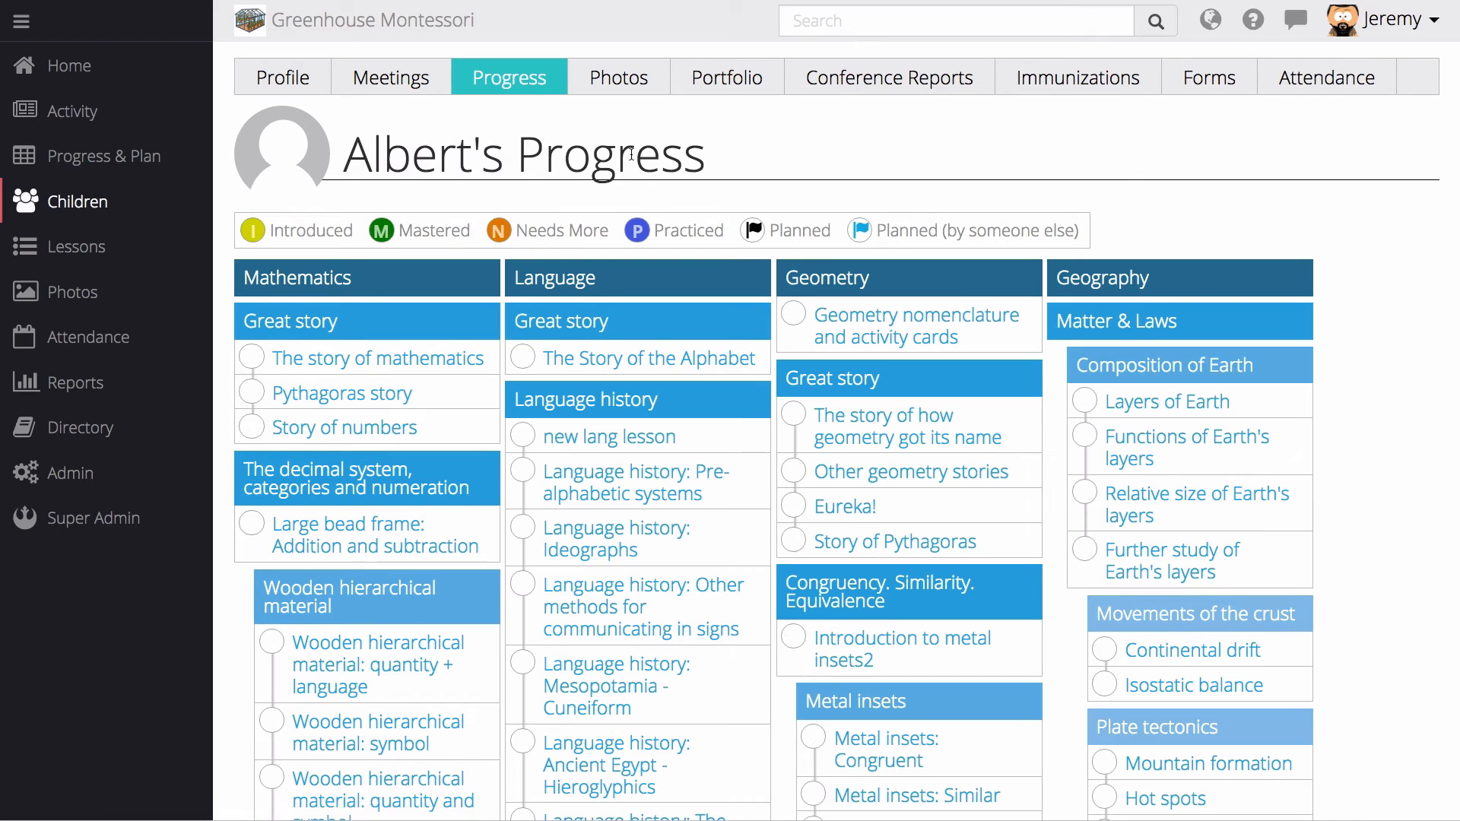
Switch the child's progress record to the Primary lesson set, and open the Primary 1 classroom's 2016-17 progress overview
click(1319, 78)
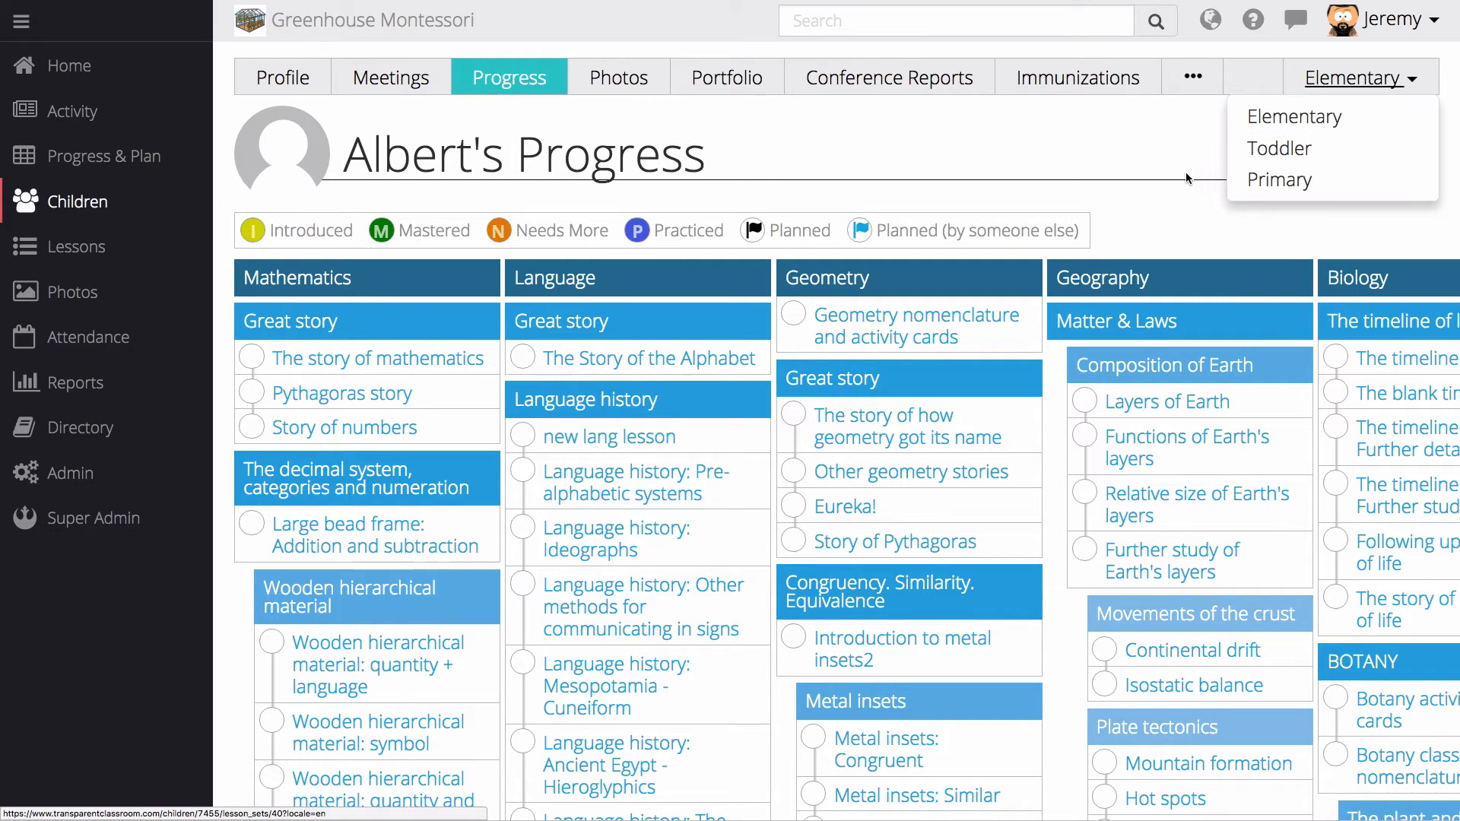
click(1266, 187)
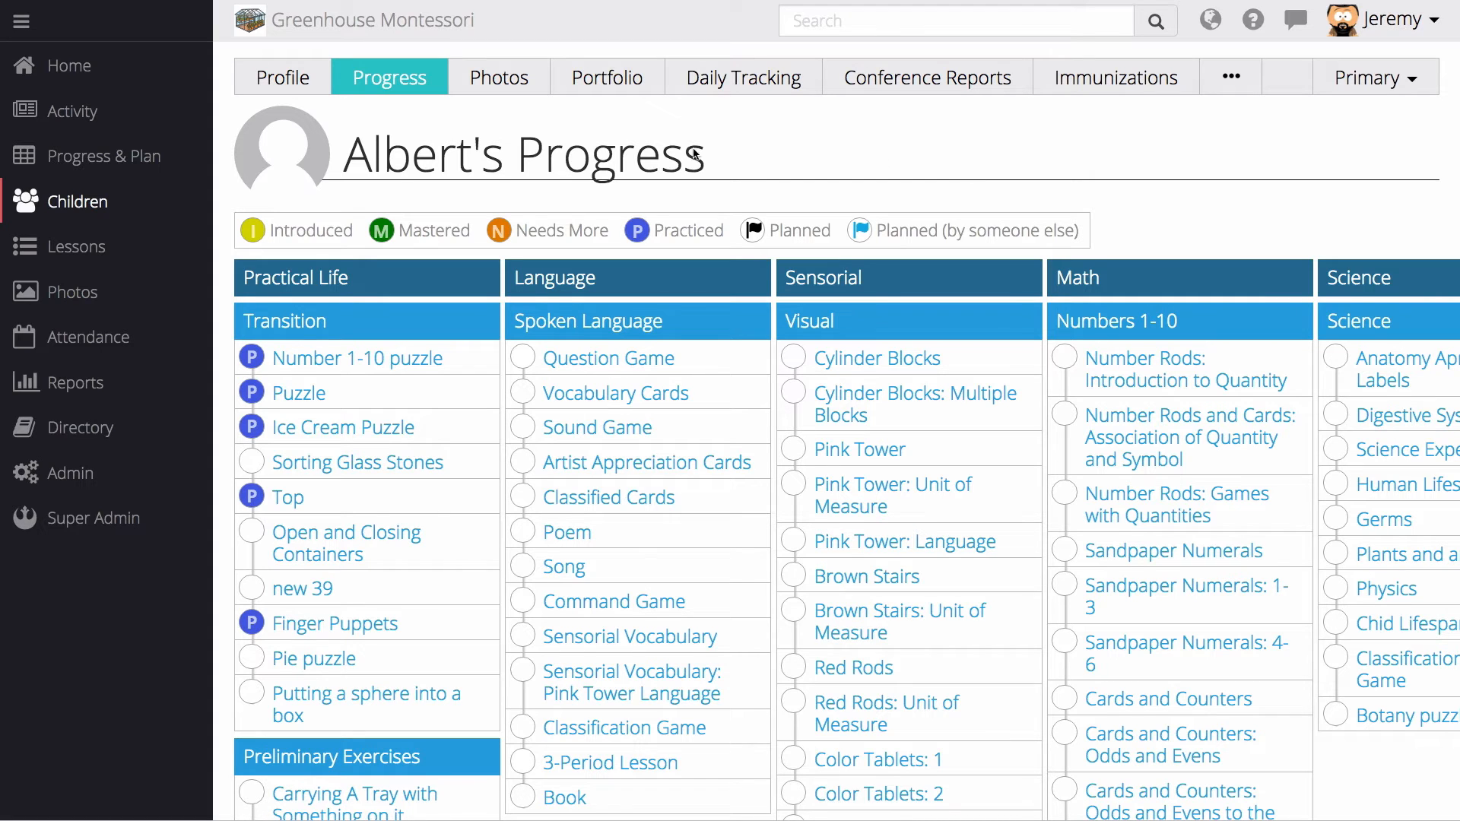
click(152, 161)
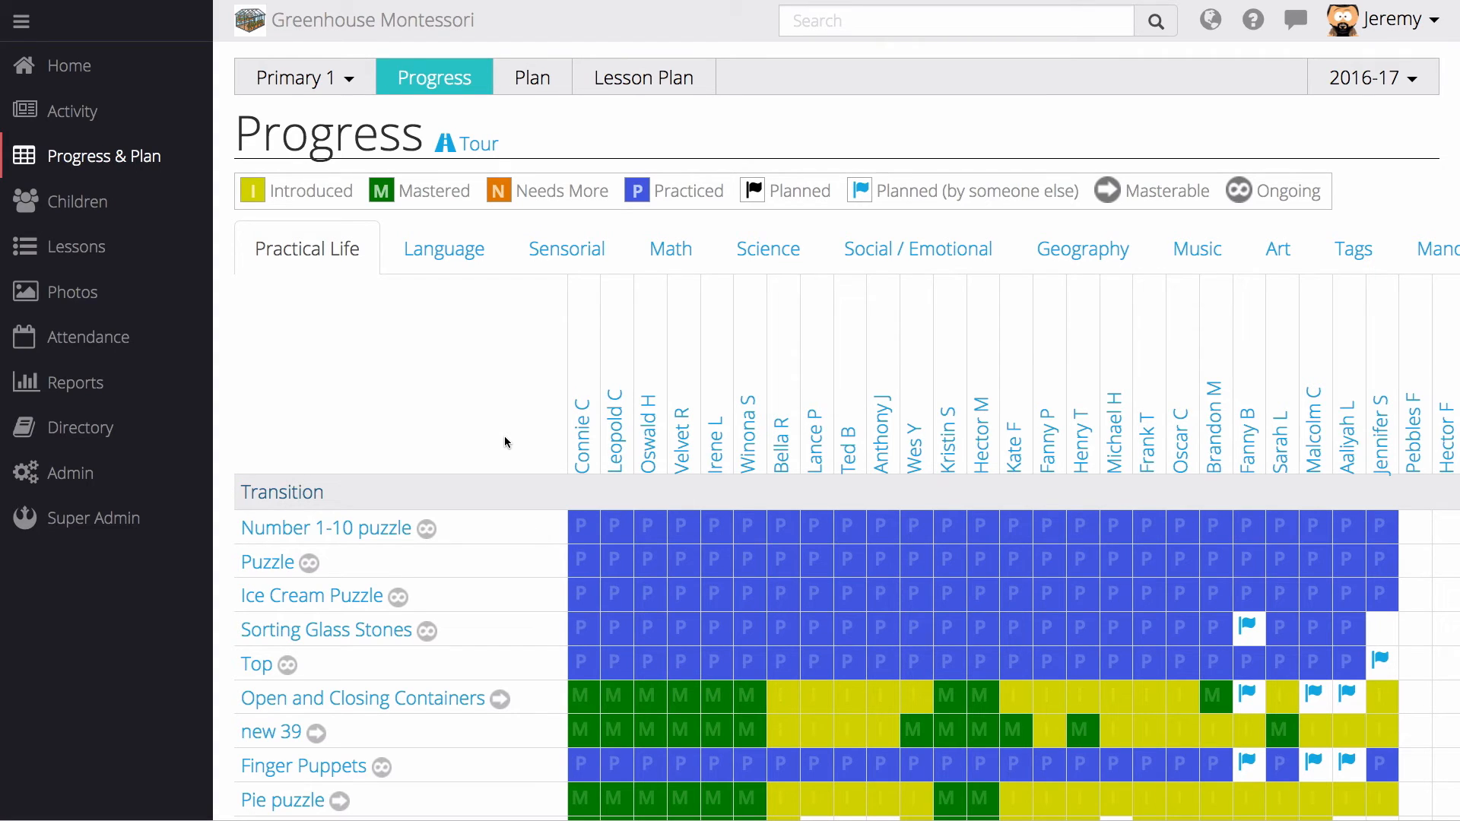
Open the profile of the second child in the Primary 1 children list for editing
mouse_move(137, 472)
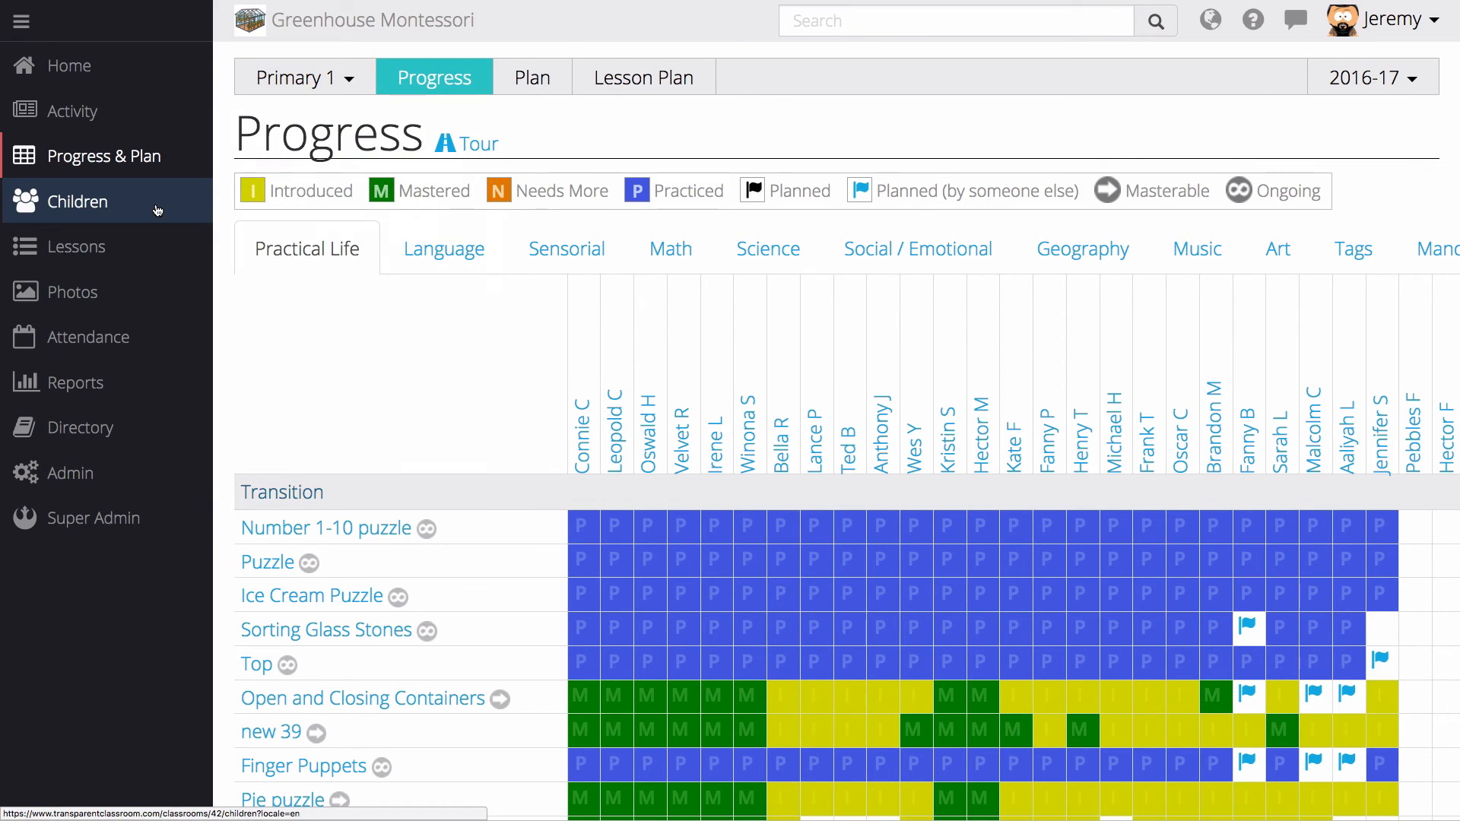
click(158, 211)
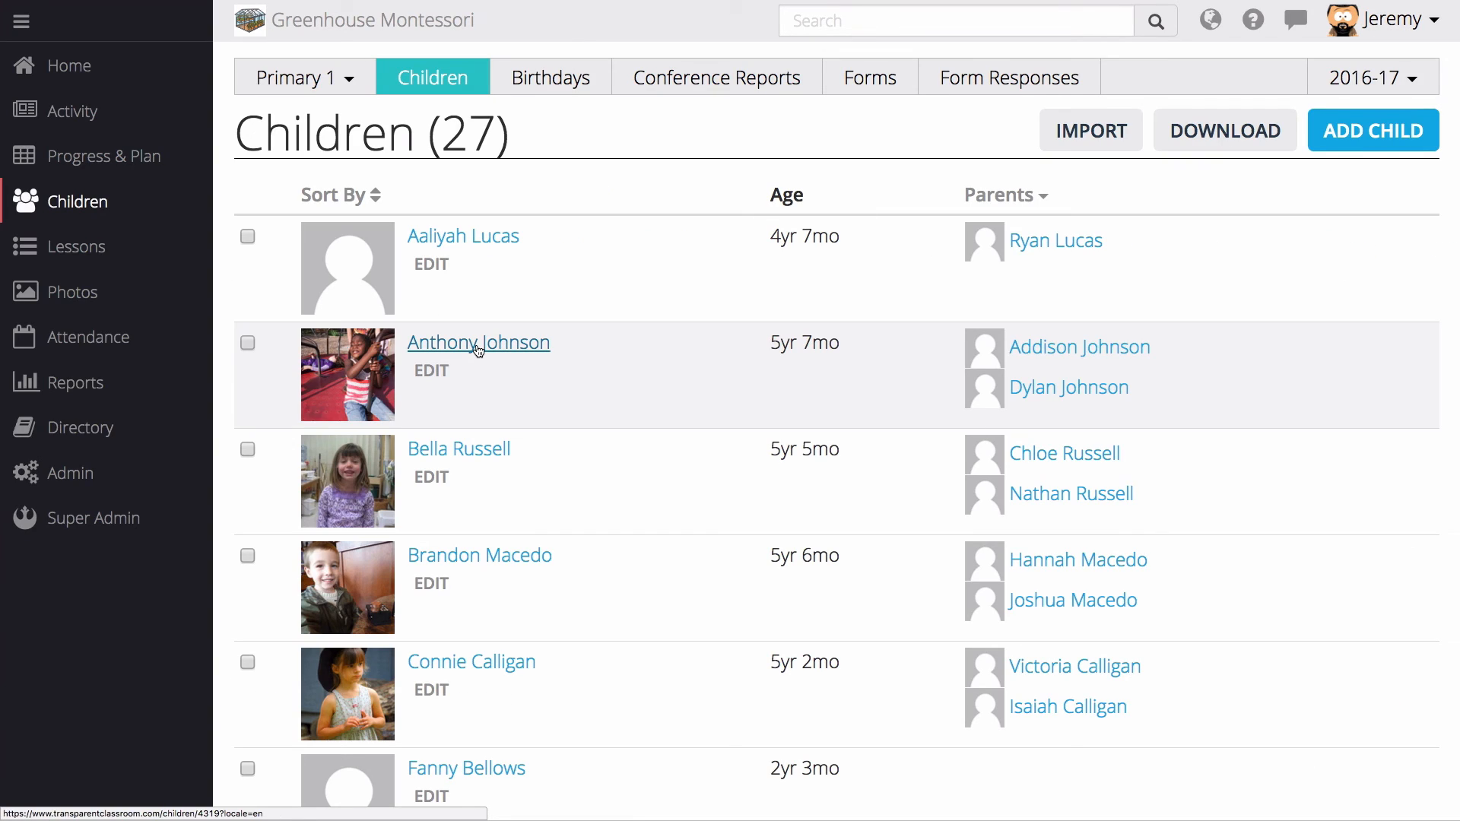
click(431, 371)
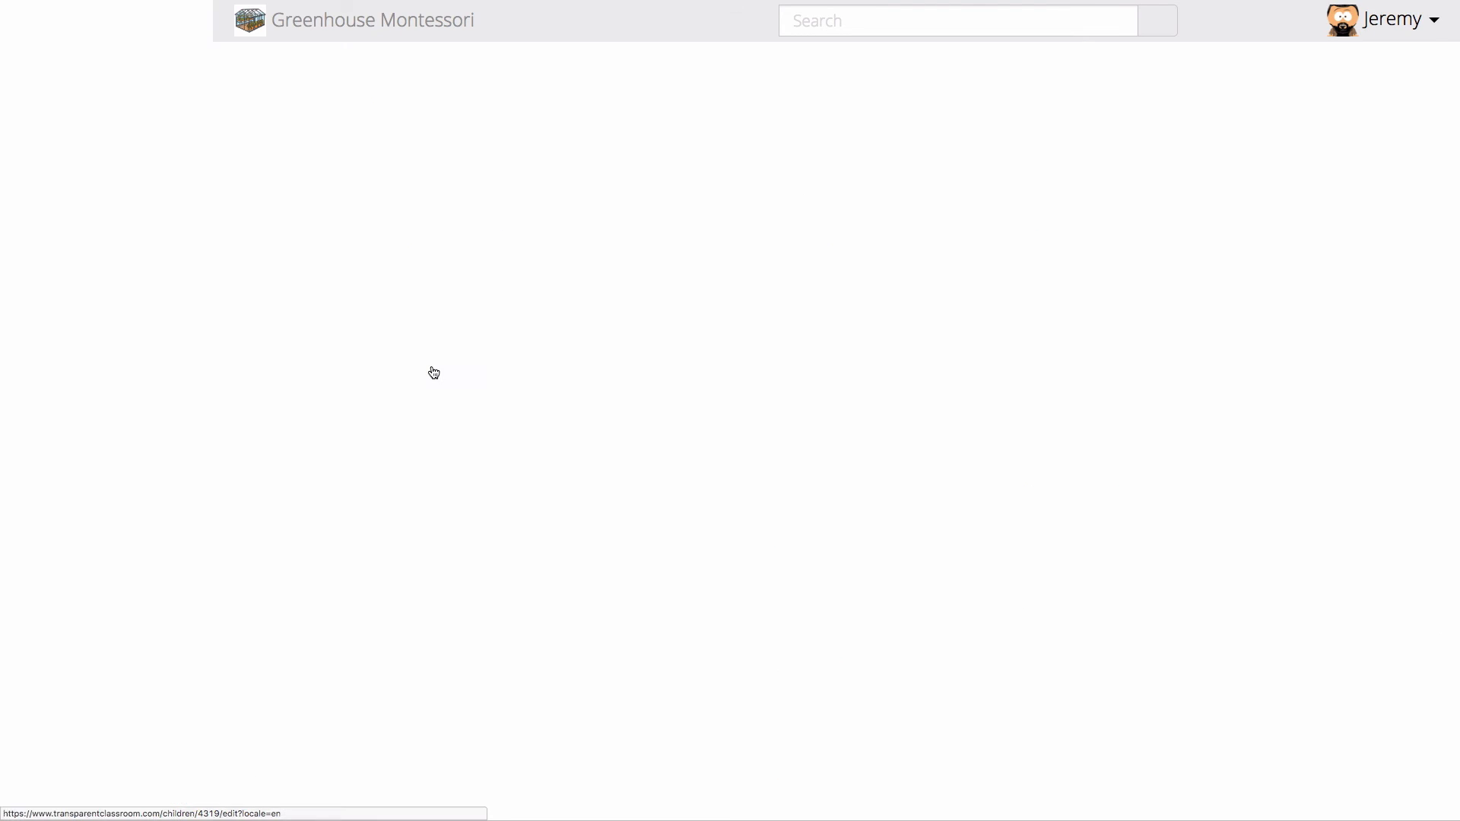